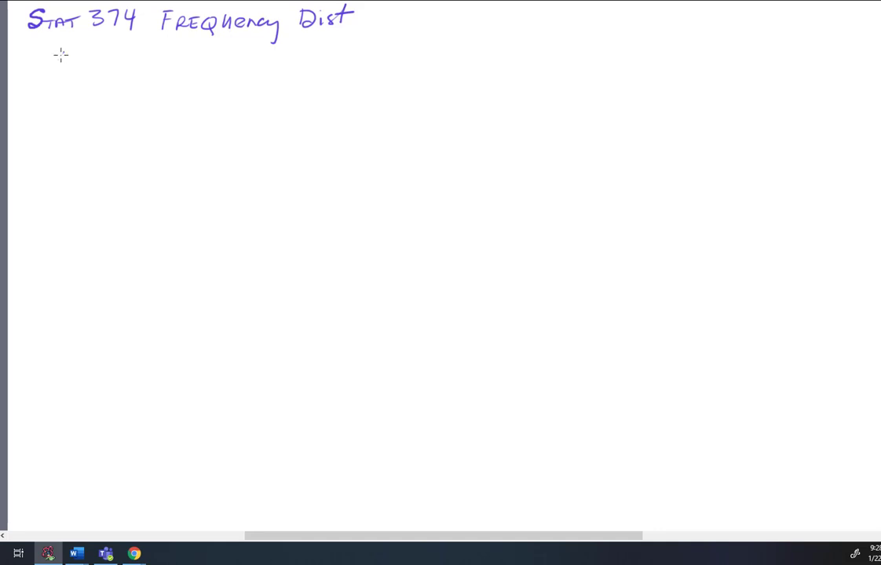
Write "300 weights of people, Min 39, Max 150.4 Kg" beneath the Frequency Dist title.
{"action": "mouse_move", "coordinate": [54, 52]}
{"action": "left_mouse_down"}
{"action": "mouse_move", "coordinate": [63, 56]}
{"action": "mouse_move", "coordinate": [52, 66]}
{"action": "mouse_move", "coordinate": [111, 56]}
{"action": "mouse_move", "coordinate": [117, 47]}
{"action": "mouse_move", "coordinate": [148, 73]}
{"action": "mouse_move", "coordinate": [151, 44]}
{"action": "mouse_move", "coordinate": [207, 65]}
{"action": "mouse_move", "coordinate": [249, 51]}
{"action": "mouse_move", "coordinate": [238, 65]}
{"action": "mouse_move", "coordinate": [259, 54]}
{"action": "mouse_move", "coordinate": [287, 62]}
{"action": "mouse_move", "coordinate": [305, 45]}
{"action": "mouse_move", "coordinate": [339, 53]}
{"action": "left_mouse_up"}
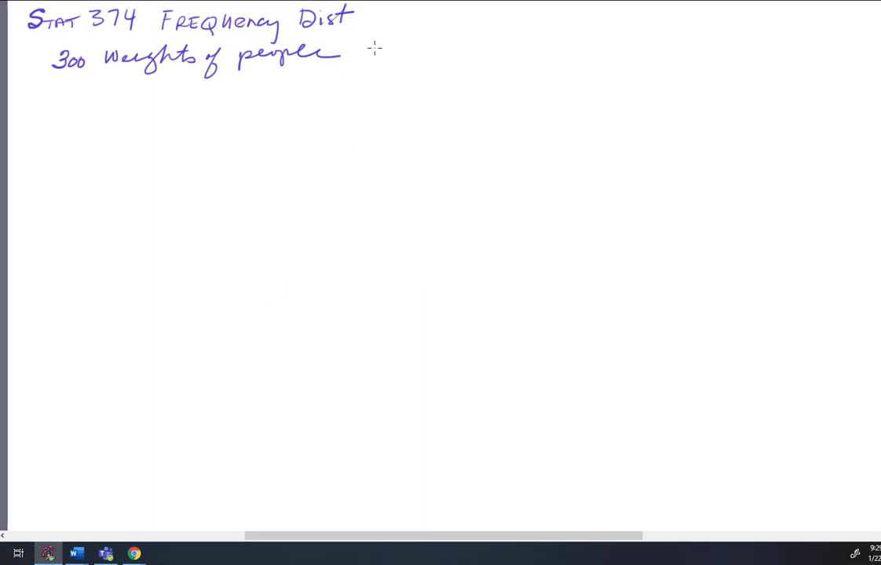
{"action": "mouse_move", "coordinate": [369, 50]}
{"action": "left_mouse_down"}
{"action": "mouse_move", "coordinate": [367, 67]}
{"action": "mouse_move", "coordinate": [408, 66]}
{"action": "left_mouse_up"}
{"action": "mouse_move", "coordinate": [436, 48]}
{"action": "left_mouse_down"}
{"action": "mouse_move", "coordinate": [432, 66]}
{"action": "mouse_move", "coordinate": [456, 54]}
{"action": "mouse_move", "coordinate": [460, 68]}
{"action": "mouse_move", "coordinate": [595, 59]}
{"action": "mouse_move", "coordinate": [625, 45]}
{"action": "mouse_move", "coordinate": [656, 55]}
{"action": "mouse_move", "coordinate": [650, 70]}
{"action": "left_mouse_up"}
{"action": "left_click", "coordinate": [633, 56]}
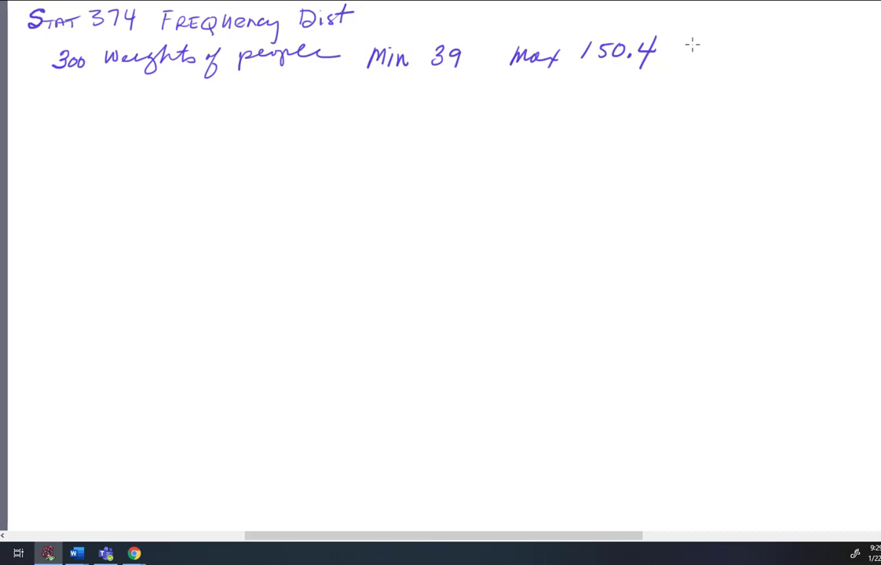
{"action": "mouse_move", "coordinate": [690, 45]}
{"action": "left_mouse_down"}
{"action": "mouse_move", "coordinate": [685, 58]}
{"action": "mouse_move", "coordinate": [705, 43]}
{"action": "mouse_move", "coordinate": [707, 68]}
{"action": "mouse_move", "coordinate": [719, 61]}
{"action": "left_mouse_up"}
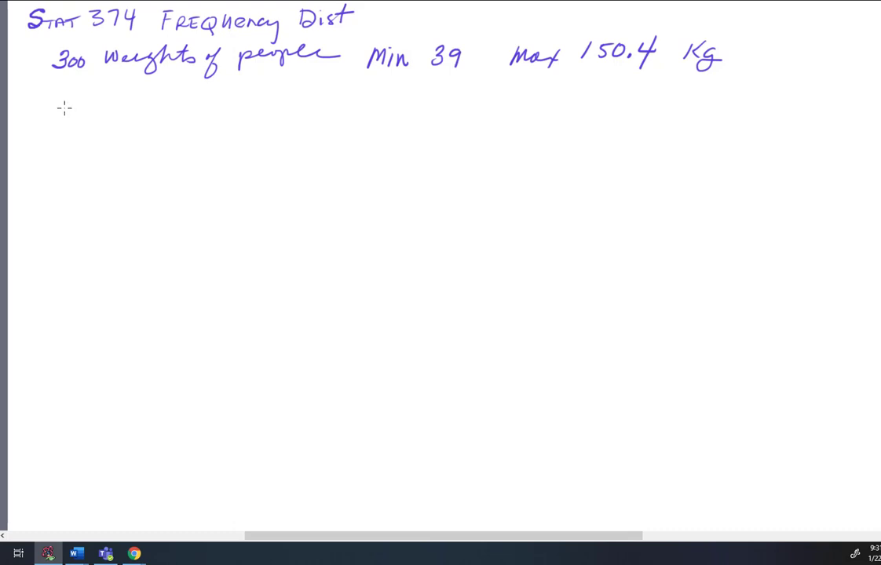
Draw a number line with ends labelled 39 kg and 150.4 kg, and divide it into four intervals with three inner ticks.
{"action": "left_click_drag", "start_coordinate": [64, 107], "coordinate": [408, 97]}
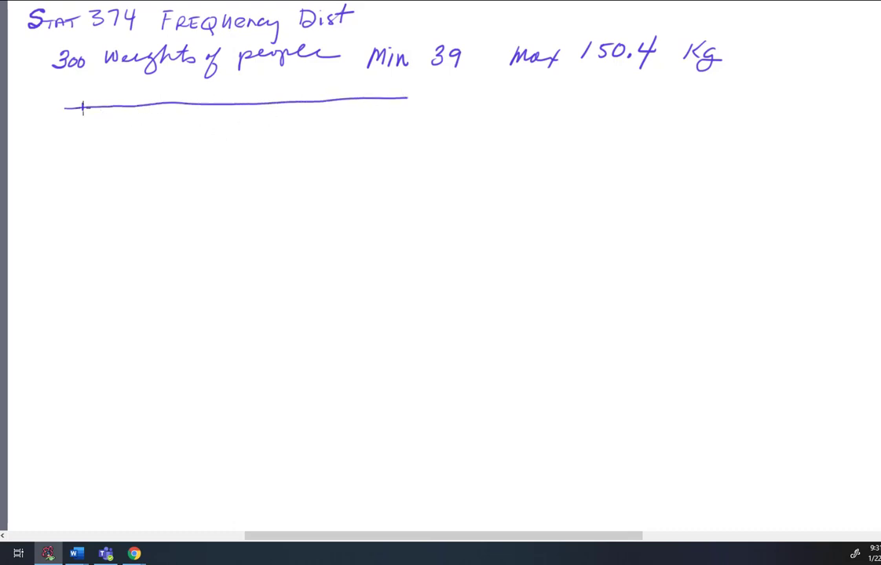
{"action": "mouse_move", "coordinate": [82, 101]}
{"action": "left_mouse_down"}
{"action": "mouse_move", "coordinate": [80, 132]}
{"action": "mouse_move", "coordinate": [92, 135]}
{"action": "left_mouse_up"}
{"action": "mouse_move", "coordinate": [388, 92]}
{"action": "left_mouse_down"}
{"action": "mouse_move", "coordinate": [366, 136]}
{"action": "mouse_move", "coordinate": [416, 137]}
{"action": "left_mouse_up"}
{"action": "left_click", "coordinate": [406, 133]}
{"action": "left_click_drag", "start_coordinate": [404, 144], "coordinate": [414, 161]}
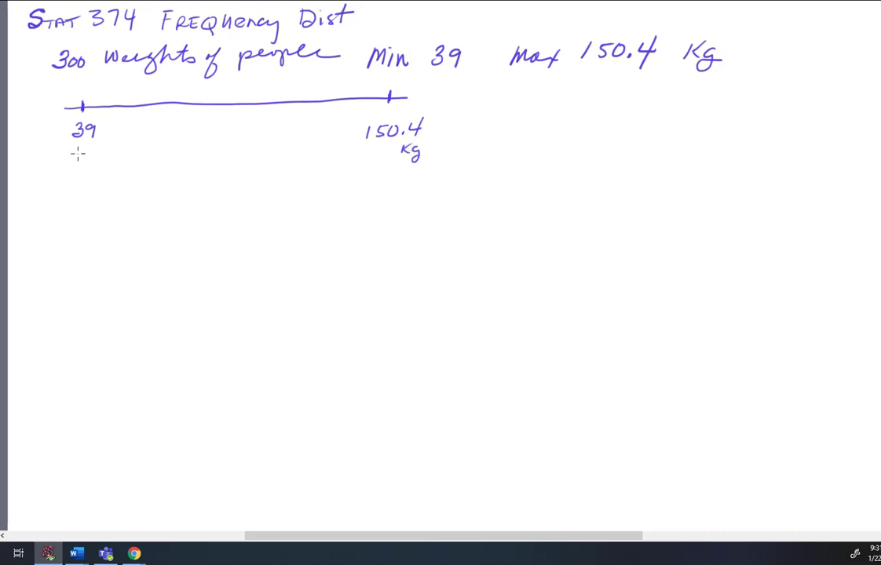
{"action": "mouse_move", "coordinate": [77, 151]}
{"action": "left_mouse_down"}
{"action": "mouse_move", "coordinate": [88, 170]}
{"action": "mouse_move", "coordinate": [96, 162]}
{"action": "left_mouse_up"}
{"action": "left_click_drag", "start_coordinate": [153, 97], "coordinate": [153, 111]}
{"action": "left_click_drag", "start_coordinate": [229, 98], "coordinate": [229, 111]}
{"action": "left_click_drag", "start_coordinate": [311, 95], "coordinate": [312, 112]}
Write "Range = Max − Min = 150.4 − 39 = 111.4 Kg" below the number line and underline the 300.
{"action": "left_click_drag", "start_coordinate": [71, 195], "coordinate": [69, 212]}
{"action": "mouse_move", "coordinate": [69, 196]}
{"action": "left_mouse_down"}
{"action": "mouse_move", "coordinate": [77, 210]}
{"action": "mouse_move", "coordinate": [94, 198]}
{"action": "mouse_move", "coordinate": [98, 220]}
{"action": "mouse_move", "coordinate": [122, 205]}
{"action": "left_mouse_up"}
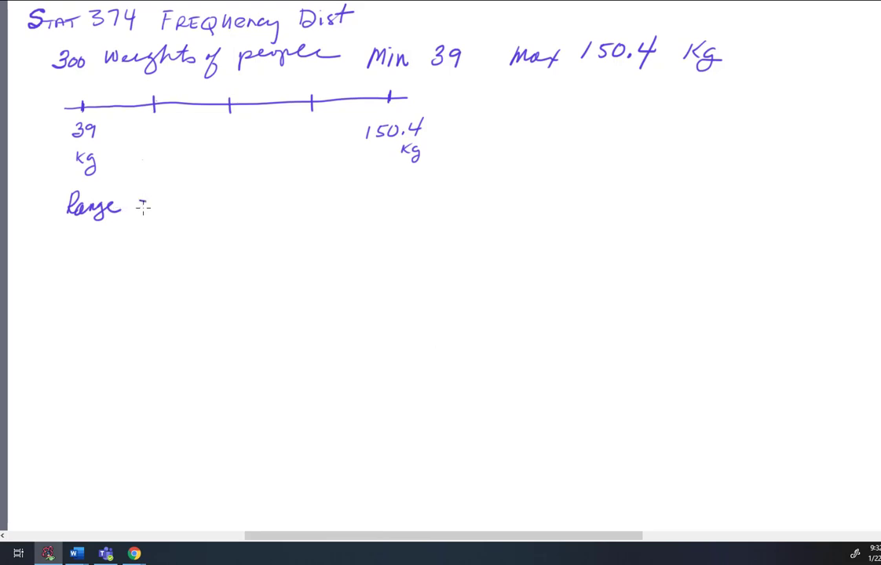
{"action": "left_click_drag", "start_coordinate": [135, 199], "coordinate": [147, 199]}
{"action": "left_click_drag", "start_coordinate": [137, 207], "coordinate": [151, 206]}
{"action": "left_click_drag", "start_coordinate": [63, 73], "coordinate": [72, 74]}
{"action": "mouse_move", "coordinate": [176, 196]}
{"action": "left_mouse_down"}
{"action": "mouse_move", "coordinate": [241, 196]}
{"action": "mouse_move", "coordinate": [246, 205]}
{"action": "mouse_move", "coordinate": [358, 196]}
{"action": "mouse_move", "coordinate": [403, 182]}
{"action": "mouse_move", "coordinate": [437, 179]}
{"action": "mouse_move", "coordinate": [434, 189]}
{"action": "left_mouse_up"}
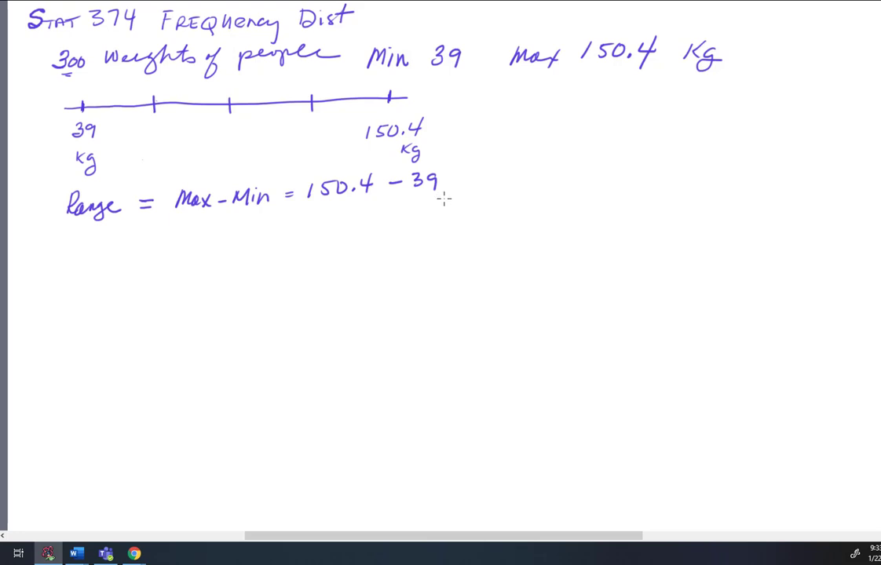
{"action": "left_click_drag", "start_coordinate": [453, 185], "coordinate": [590, 203]}
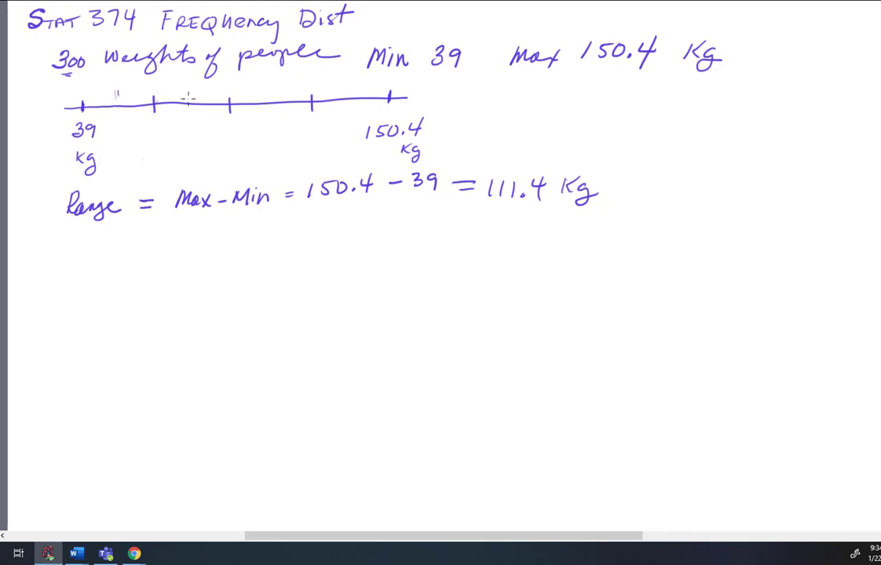
Number the intervals above the number line from 1 to 4.
{"action": "left_click_drag", "start_coordinate": [201, 91], "coordinate": [205, 94]}
{"action": "left_click_drag", "start_coordinate": [259, 87], "coordinate": [265, 93]}
{"action": "left_click_drag", "start_coordinate": [346, 88], "coordinate": [351, 99]}
Write the interval width calculation 111.4 / 4 = 27.85 Kg below the range.
{"action": "mouse_move", "coordinate": [70, 246]}
{"action": "left_mouse_down"}
{"action": "mouse_move", "coordinate": [66, 261]}
{"action": "mouse_move", "coordinate": [117, 256]}
{"action": "left_mouse_up"}
{"action": "left_click", "coordinate": [98, 260]}
{"action": "left_click_drag", "start_coordinate": [114, 245], "coordinate": [113, 262]}
{"action": "mouse_move", "coordinate": [63, 274]}
{"action": "left_mouse_down"}
{"action": "mouse_move", "coordinate": [117, 267]}
{"action": "mouse_move", "coordinate": [82, 298]}
{"action": "left_mouse_up"}
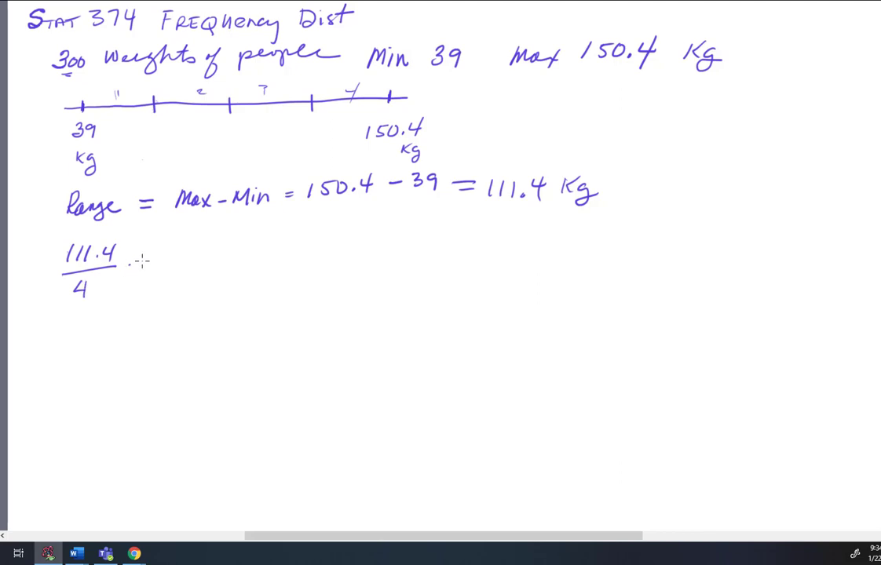
{"action": "left_click_drag", "start_coordinate": [130, 263], "coordinate": [149, 261]}
{"action": "left_click_drag", "start_coordinate": [130, 269], "coordinate": [150, 267]}
{"action": "mouse_move", "coordinate": [166, 253]}
{"action": "left_mouse_down"}
{"action": "mouse_move", "coordinate": [176, 266]}
{"action": "mouse_move", "coordinate": [192, 248]}
{"action": "left_mouse_up"}
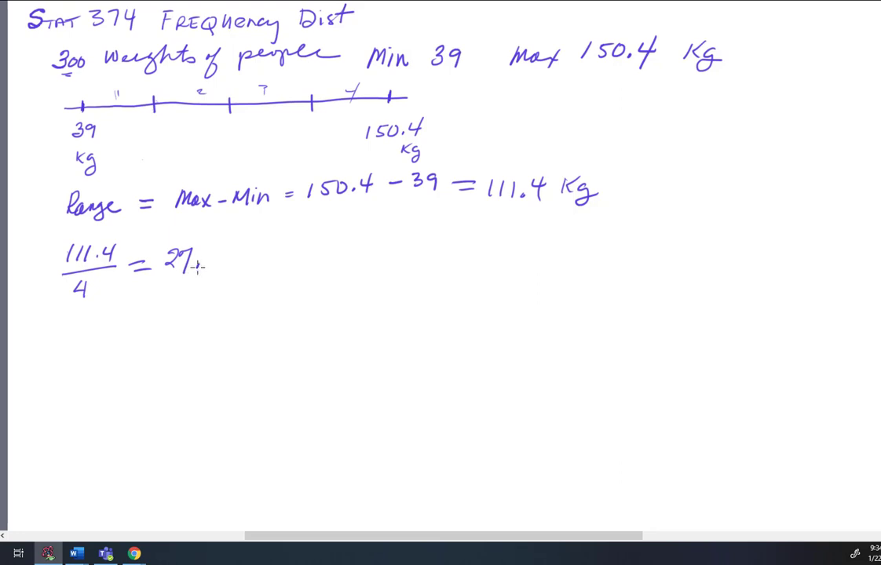
{"action": "left_click", "coordinate": [203, 264]}
{"action": "mouse_move", "coordinate": [219, 248]}
{"action": "left_mouse_down"}
{"action": "mouse_move", "coordinate": [228, 259]}
{"action": "mouse_move", "coordinate": [243, 247]}
{"action": "mouse_move", "coordinate": [252, 265]}
{"action": "left_mouse_up"}
{"action": "left_click_drag", "start_coordinate": [262, 250], "coordinate": [267, 266]}
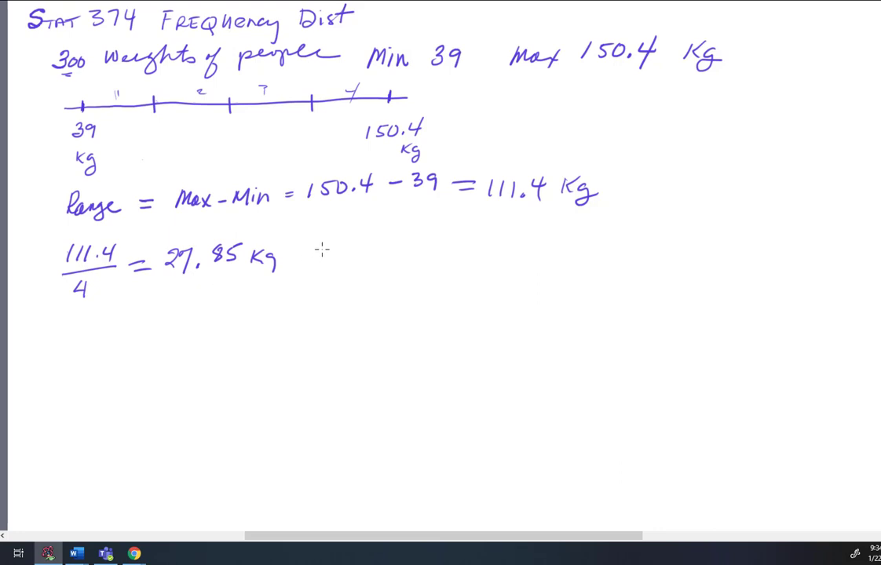
Note "Say we let width of each bin = 30 Kg" and "Start place, say 35 Kg" beside the width calculation.
{"action": "mouse_move", "coordinate": [319, 249]}
{"action": "left_mouse_down"}
{"action": "mouse_move", "coordinate": [312, 263]}
{"action": "mouse_move", "coordinate": [339, 252]}
{"action": "mouse_move", "coordinate": [336, 270]}
{"action": "mouse_move", "coordinate": [444, 241]}
{"action": "mouse_move", "coordinate": [476, 252]}
{"action": "mouse_move", "coordinate": [494, 237]}
{"action": "mouse_move", "coordinate": [509, 246]}
{"action": "mouse_move", "coordinate": [522, 235]}
{"action": "mouse_move", "coordinate": [531, 248]}
{"action": "mouse_move", "coordinate": [562, 240]}
{"action": "mouse_move", "coordinate": [557, 253]}
{"action": "mouse_move", "coordinate": [595, 237]}
{"action": "mouse_move", "coordinate": [622, 239]}
{"action": "left_mouse_up"}
{"action": "mouse_move", "coordinate": [630, 223]}
{"action": "left_mouse_down"}
{"action": "mouse_move", "coordinate": [631, 239]}
{"action": "mouse_move", "coordinate": [688, 232]}
{"action": "mouse_move", "coordinate": [694, 240]}
{"action": "left_mouse_up"}
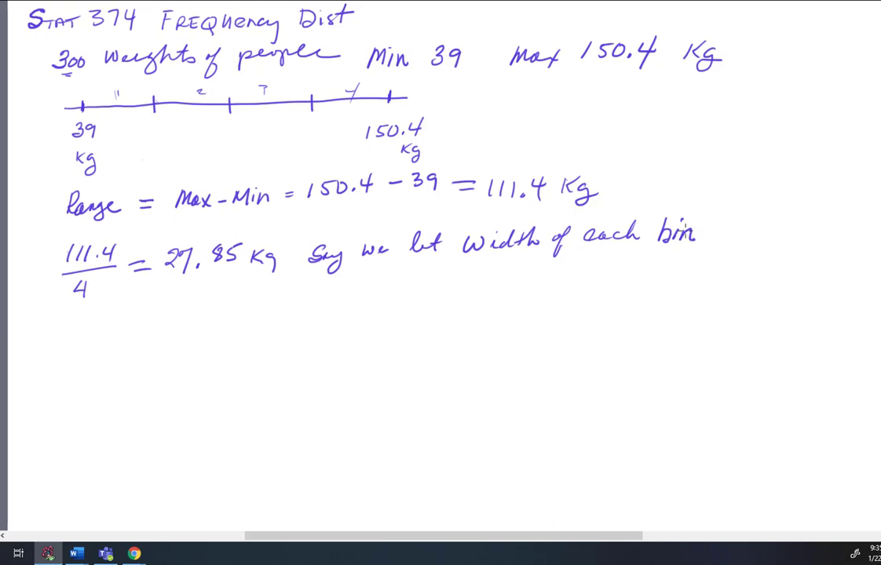
{"action": "left_click_drag", "start_coordinate": [704, 231], "coordinate": [718, 230]}
{"action": "mouse_move", "coordinate": [704, 236]}
{"action": "left_mouse_down"}
{"action": "mouse_move", "coordinate": [754, 224]}
{"action": "mouse_move", "coordinate": [780, 245]}
{"action": "left_mouse_up"}
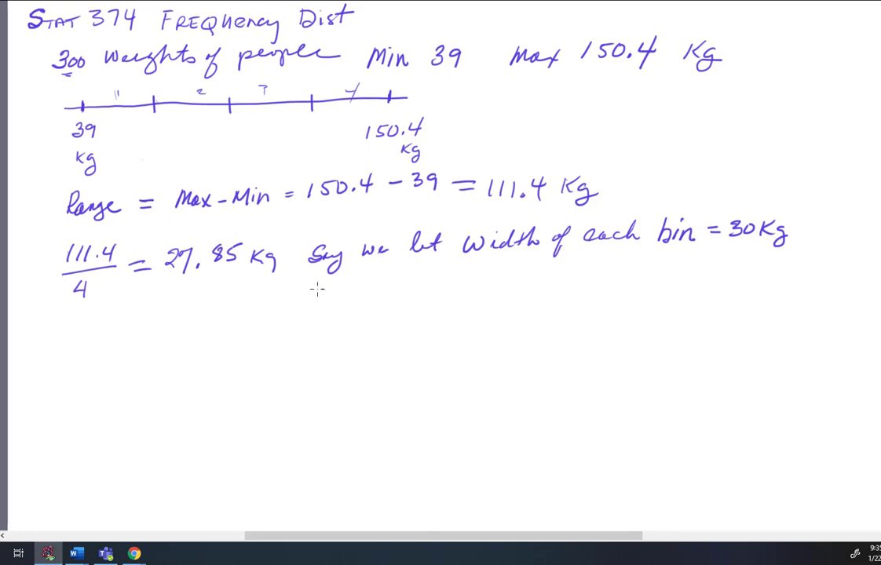
{"action": "mouse_move", "coordinate": [315, 290]}
{"action": "left_mouse_down"}
{"action": "mouse_move", "coordinate": [316, 301]}
{"action": "mouse_move", "coordinate": [427, 293]}
{"action": "left_mouse_up"}
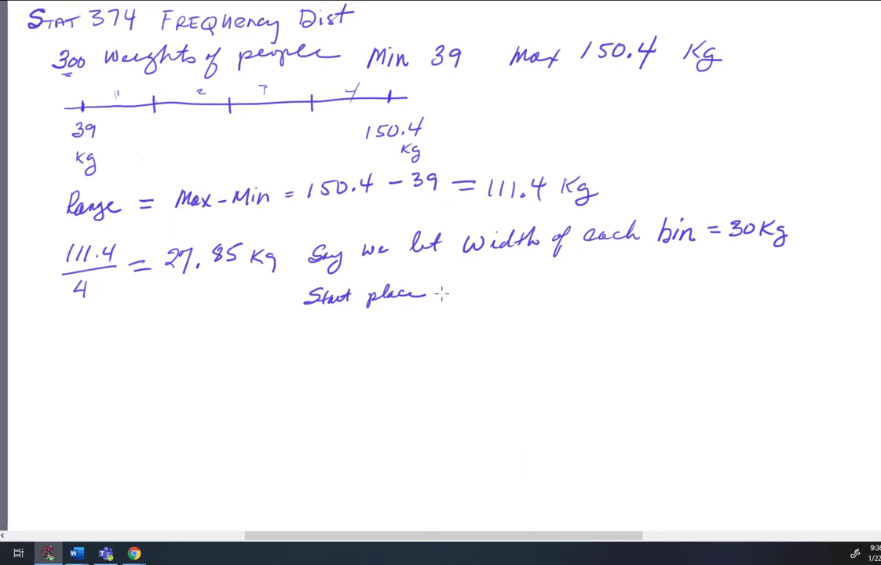
{"action": "mouse_move", "coordinate": [437, 294]}
{"action": "left_mouse_down"}
{"action": "mouse_move", "coordinate": [432, 306]}
{"action": "mouse_move", "coordinate": [473, 296]}
{"action": "mouse_move", "coordinate": [488, 303]}
{"action": "mouse_move", "coordinate": [482, 311]}
{"action": "left_mouse_up"}
{"action": "mouse_move", "coordinate": [506, 279]}
{"action": "left_mouse_down"}
{"action": "mouse_move", "coordinate": [514, 284]}
{"action": "mouse_move", "coordinate": [506, 292]}
{"action": "mouse_move", "coordinate": [526, 292]}
{"action": "mouse_move", "coordinate": [540, 274]}
{"action": "mouse_move", "coordinate": [558, 296]}
{"action": "mouse_move", "coordinate": [586, 291]}
{"action": "left_mouse_up"}
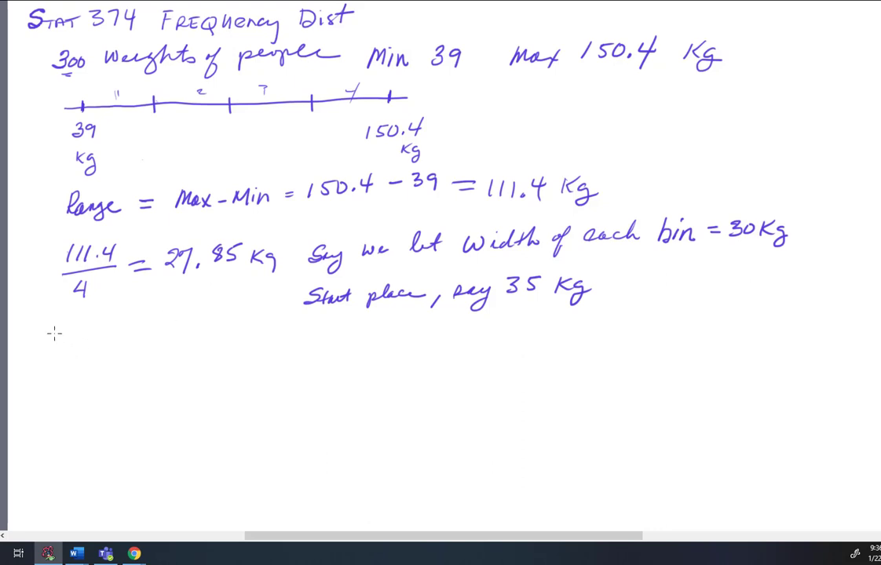
Write a Low/High bin table with rows 35–65, 65–95, 95–120 and 120–150.
{"action": "mouse_move", "coordinate": [55, 330]}
{"action": "left_mouse_down"}
{"action": "mouse_move", "coordinate": [53, 345]}
{"action": "mouse_move", "coordinate": [82, 335]}
{"action": "mouse_move", "coordinate": [143, 355]}
{"action": "mouse_move", "coordinate": [161, 343]}
{"action": "left_mouse_up"}
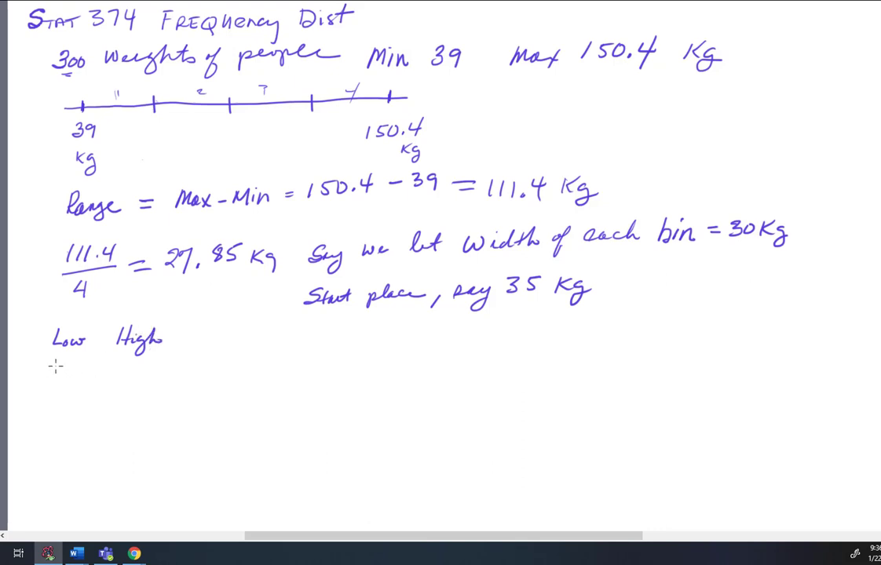
{"action": "mouse_move", "coordinate": [58, 362]}
{"action": "left_mouse_down"}
{"action": "mouse_move", "coordinate": [57, 376]}
{"action": "mouse_move", "coordinate": [70, 369]}
{"action": "mouse_move", "coordinate": [68, 376]}
{"action": "left_mouse_up"}
{"action": "left_click_drag", "start_coordinate": [69, 361], "coordinate": [85, 359]}
{"action": "mouse_move", "coordinate": [124, 359]}
{"action": "left_mouse_down"}
{"action": "mouse_move", "coordinate": [124, 368]}
{"action": "mouse_move", "coordinate": [154, 371]}
{"action": "left_mouse_up"}
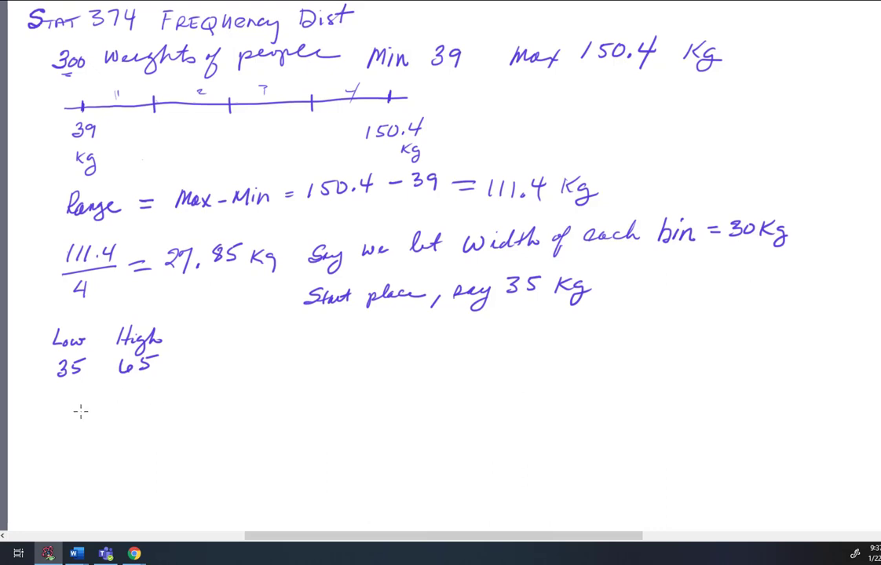
{"action": "mouse_move", "coordinate": [62, 398]}
{"action": "left_mouse_down"}
{"action": "mouse_move", "coordinate": [57, 407]}
{"action": "mouse_move", "coordinate": [73, 409]}
{"action": "mouse_move", "coordinate": [80, 395]}
{"action": "mouse_move", "coordinate": [130, 403]}
{"action": "mouse_move", "coordinate": [153, 391]}
{"action": "left_mouse_up"}
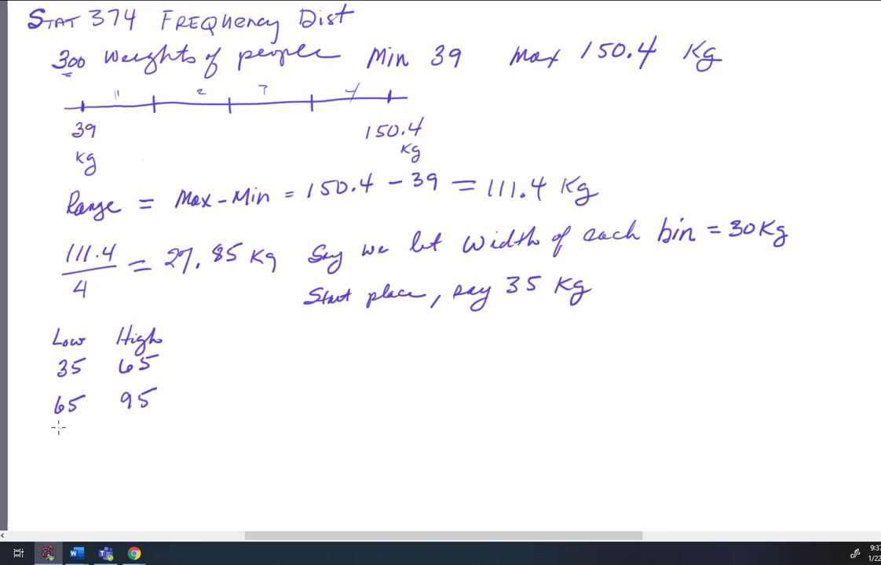
{"action": "mouse_move", "coordinate": [62, 429]}
{"action": "left_mouse_down"}
{"action": "mouse_move", "coordinate": [57, 446]}
{"action": "mouse_move", "coordinate": [71, 438]}
{"action": "mouse_move", "coordinate": [67, 444]}
{"action": "left_mouse_up"}
{"action": "mouse_move", "coordinate": [70, 428]}
{"action": "left_mouse_down"}
{"action": "mouse_move", "coordinate": [132, 438]}
{"action": "mouse_move", "coordinate": [145, 427]}
{"action": "left_mouse_up"}
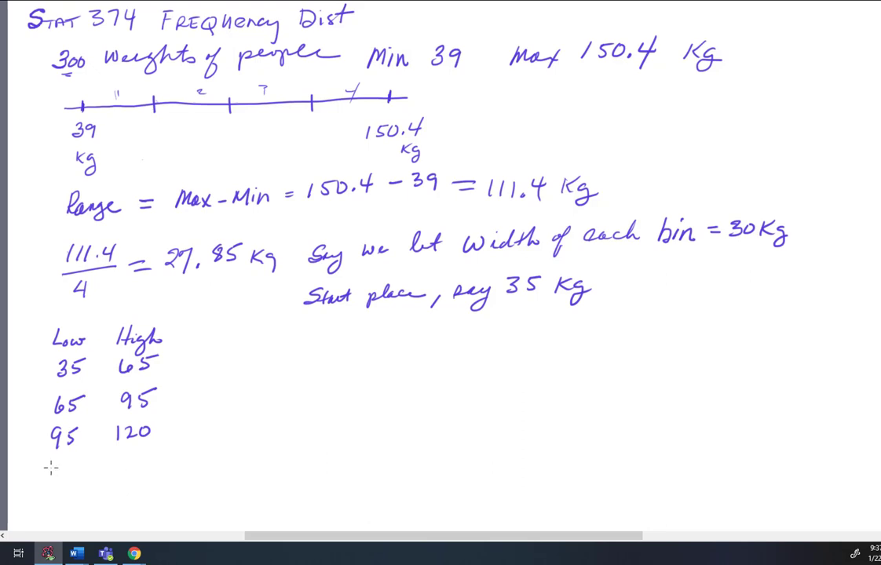
{"action": "mouse_move", "coordinate": [50, 464]}
{"action": "left_mouse_down"}
{"action": "mouse_move", "coordinate": [45, 476]}
{"action": "mouse_move", "coordinate": [75, 464]}
{"action": "mouse_move", "coordinate": [141, 469]}
{"action": "mouse_move", "coordinate": [146, 455]}
{"action": "left_mouse_up"}
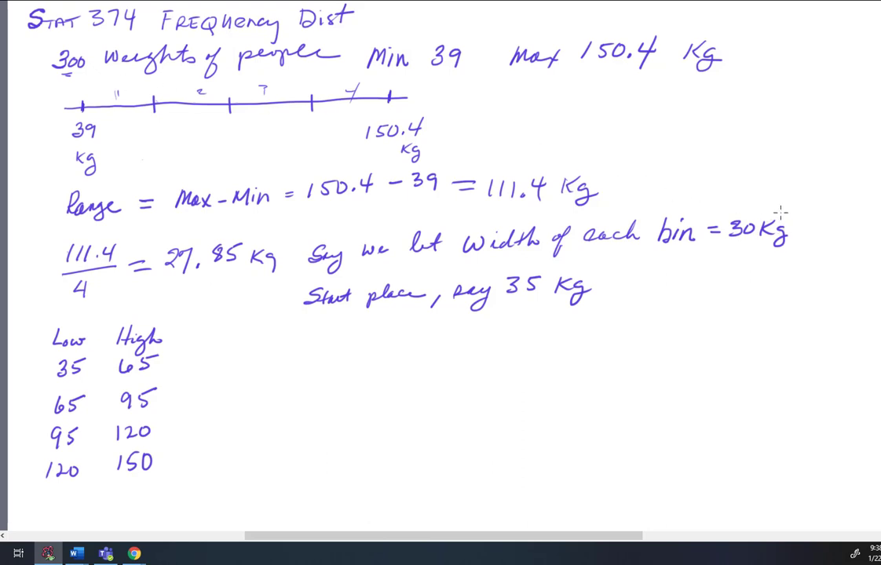
Cross out the 30 Kg bin width, write 35 above it, and strike out the first Low/High table.
{"action": "mouse_move", "coordinate": [781, 214]}
{"action": "left_mouse_down"}
{"action": "mouse_move", "coordinate": [736, 243]}
{"action": "mouse_move", "coordinate": [783, 240]}
{"action": "left_mouse_up"}
{"action": "mouse_move", "coordinate": [729, 201]}
{"action": "left_mouse_down"}
{"action": "mouse_move", "coordinate": [736, 207]}
{"action": "mouse_move", "coordinate": [726, 215]}
{"action": "mouse_move", "coordinate": [747, 209]}
{"action": "mouse_move", "coordinate": [745, 217]}
{"action": "left_mouse_up"}
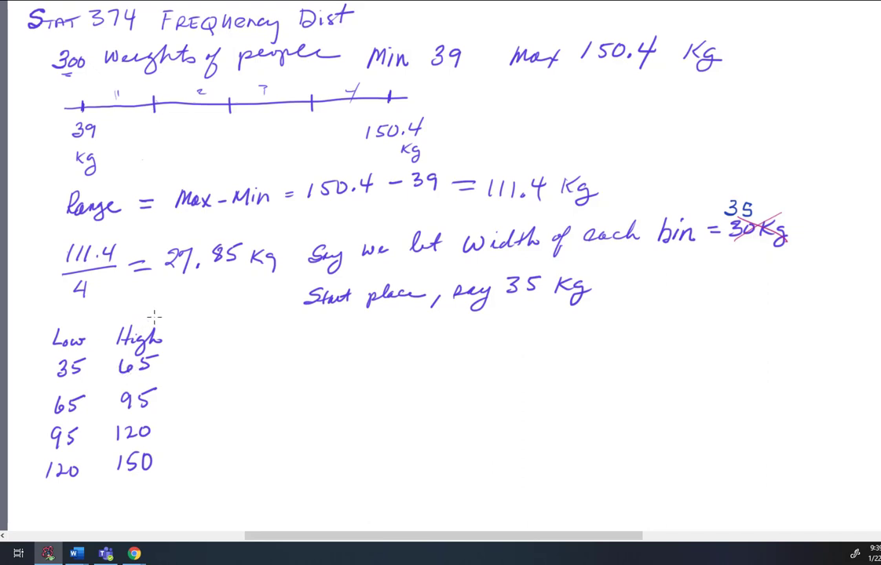
{"action": "left_click_drag", "start_coordinate": [167, 316], "coordinate": [65, 483]}
Write a new Low/High bin table with rows 35–70, 70–105, 105–140 and 140–175.
{"action": "mouse_move", "coordinate": [232, 330]}
{"action": "left_mouse_down"}
{"action": "mouse_move", "coordinate": [232, 349]}
{"action": "mouse_move", "coordinate": [240, 348]}
{"action": "left_mouse_up"}
{"action": "left_click_drag", "start_coordinate": [241, 342], "coordinate": [266, 340]}
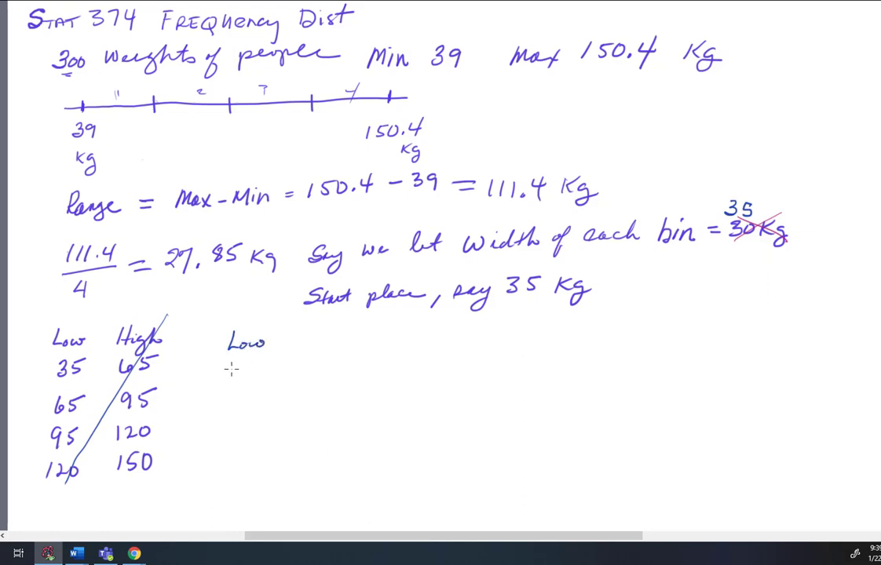
{"action": "mouse_move", "coordinate": [229, 369]}
{"action": "left_mouse_down"}
{"action": "mouse_move", "coordinate": [229, 382]}
{"action": "mouse_move", "coordinate": [246, 366]}
{"action": "mouse_move", "coordinate": [235, 380]}
{"action": "left_mouse_up"}
{"action": "mouse_move", "coordinate": [298, 328]}
{"action": "left_mouse_down"}
{"action": "mouse_move", "coordinate": [299, 345]}
{"action": "mouse_move", "coordinate": [328, 333]}
{"action": "mouse_move", "coordinate": [340, 339]}
{"action": "left_mouse_up"}
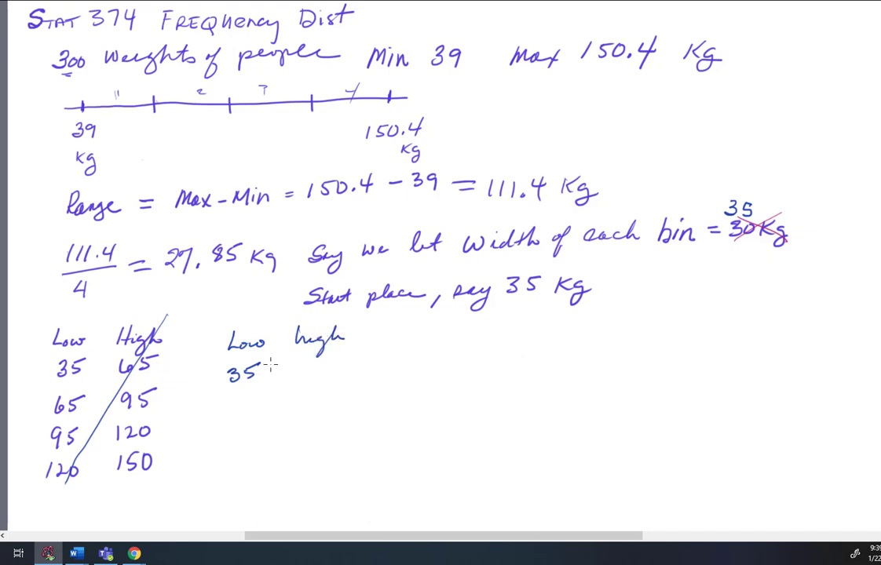
{"action": "mouse_move", "coordinate": [301, 364]}
{"action": "left_mouse_down"}
{"action": "mouse_move", "coordinate": [305, 378]}
{"action": "mouse_move", "coordinate": [325, 364]}
{"action": "left_mouse_up"}
{"action": "mouse_move", "coordinate": [227, 403]}
{"action": "left_mouse_down"}
{"action": "mouse_move", "coordinate": [236, 416]}
{"action": "mouse_move", "coordinate": [247, 405]}
{"action": "left_mouse_up"}
{"action": "mouse_move", "coordinate": [299, 397]}
{"action": "left_mouse_down"}
{"action": "mouse_move", "coordinate": [298, 409]}
{"action": "mouse_move", "coordinate": [310, 398]}
{"action": "mouse_move", "coordinate": [322, 408]}
{"action": "mouse_move", "coordinate": [339, 397]}
{"action": "left_mouse_up"}
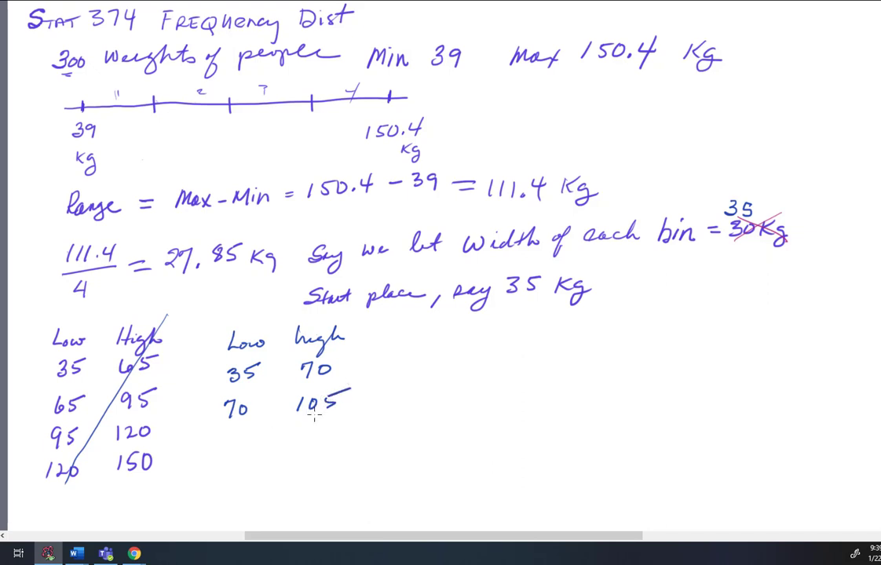
{"action": "mouse_move", "coordinate": [222, 437]}
{"action": "left_mouse_down"}
{"action": "mouse_move", "coordinate": [219, 453]}
{"action": "mouse_move", "coordinate": [231, 440]}
{"action": "mouse_move", "coordinate": [241, 450]}
{"action": "left_mouse_up"}
{"action": "mouse_move", "coordinate": [299, 428]}
{"action": "left_mouse_down"}
{"action": "mouse_move", "coordinate": [298, 443]}
{"action": "mouse_move", "coordinate": [325, 441]}
{"action": "mouse_move", "coordinate": [333, 429]}
{"action": "left_mouse_up"}
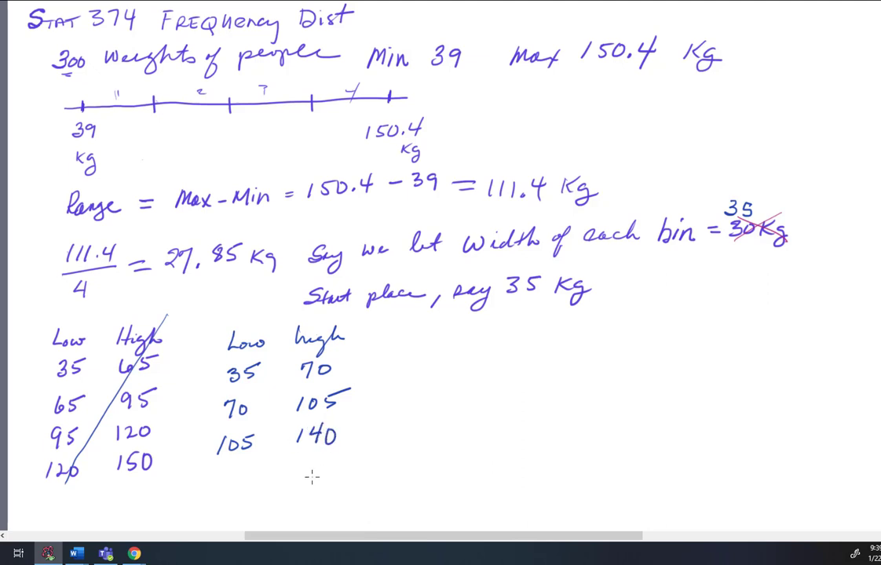
{"action": "mouse_move", "coordinate": [224, 472]}
{"action": "left_mouse_down"}
{"action": "mouse_move", "coordinate": [222, 488]}
{"action": "mouse_move", "coordinate": [244, 480]}
{"action": "mouse_move", "coordinate": [239, 488]}
{"action": "mouse_move", "coordinate": [252, 471]}
{"action": "left_mouse_up"}
{"action": "mouse_move", "coordinate": [305, 463]}
{"action": "left_mouse_down"}
{"action": "mouse_move", "coordinate": [303, 478]}
{"action": "mouse_move", "coordinate": [322, 464]}
{"action": "mouse_move", "coordinate": [317, 479]}
{"action": "mouse_move", "coordinate": [350, 460]}
{"action": "left_mouse_up"}
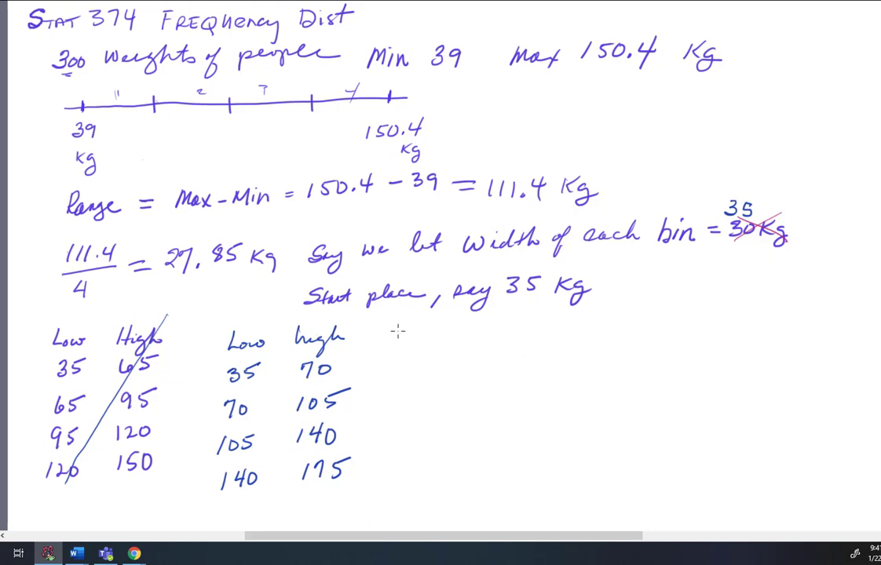
Write "bins are [a, b)" beside the start place and add an underlined Count heading to the new bin table.
{"action": "mouse_move", "coordinate": [632, 271]}
{"action": "left_mouse_down"}
{"action": "mouse_move", "coordinate": [633, 292]}
{"action": "mouse_move", "coordinate": [645, 283]}
{"action": "mouse_move", "coordinate": [744, 291]}
{"action": "mouse_move", "coordinate": [766, 280]}
{"action": "mouse_move", "coordinate": [774, 289]}
{"action": "mouse_move", "coordinate": [802, 275]}
{"action": "mouse_move", "coordinate": [795, 280]}
{"action": "mouse_move", "coordinate": [808, 294]}
{"action": "left_mouse_up"}
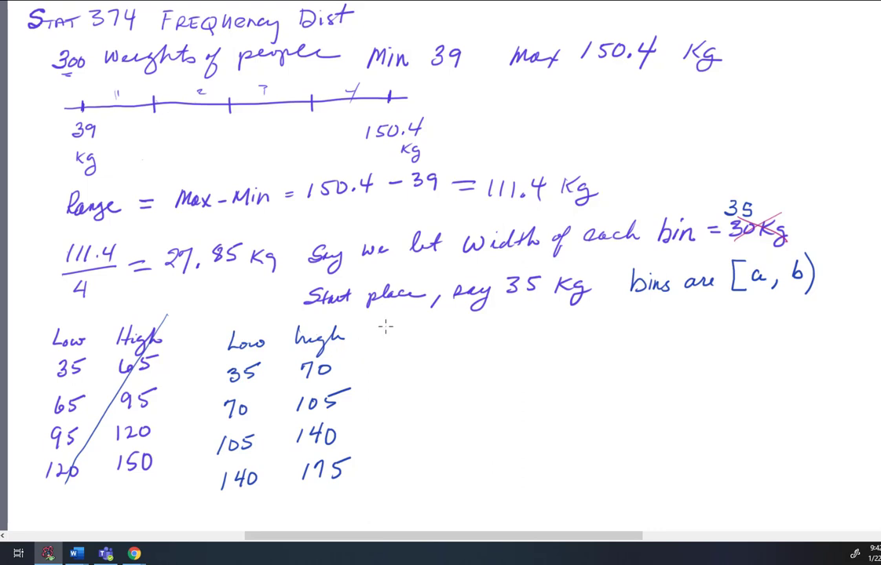
{"action": "left_click_drag", "start_coordinate": [385, 329], "coordinate": [434, 339]}
{"action": "left_click_drag", "start_coordinate": [426, 333], "coordinate": [440, 330]}
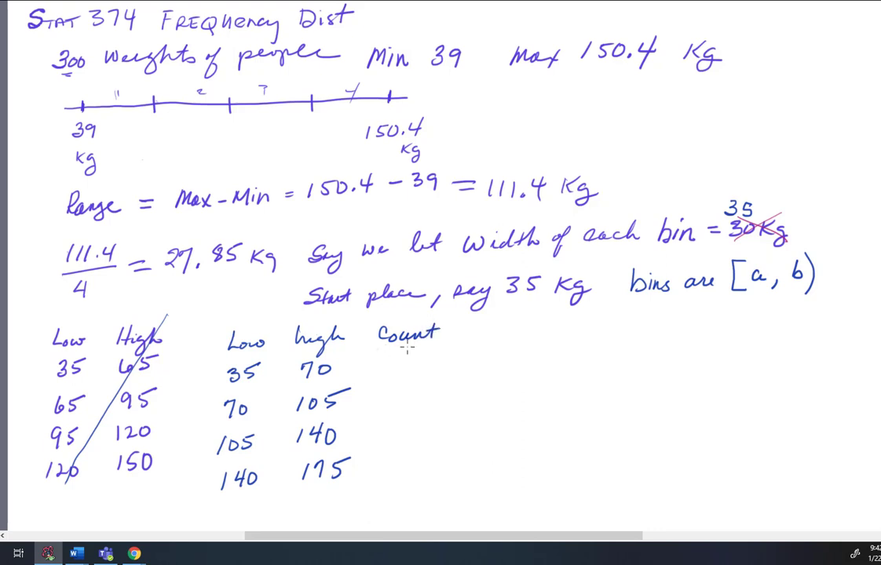
{"action": "left_click_drag", "start_coordinate": [377, 346], "coordinate": [437, 345]}
Box the 300, then put one tally in the 70–105 row, two in 105–140, and add an underlined "tallies" note.
{"action": "mouse_move", "coordinate": [44, 45]}
{"action": "left_mouse_down"}
{"action": "mouse_move", "coordinate": [44, 72]}
{"action": "mouse_move", "coordinate": [85, 74]}
{"action": "mouse_move", "coordinate": [92, 39]}
{"action": "mouse_move", "coordinate": [49, 45]}
{"action": "left_mouse_up"}
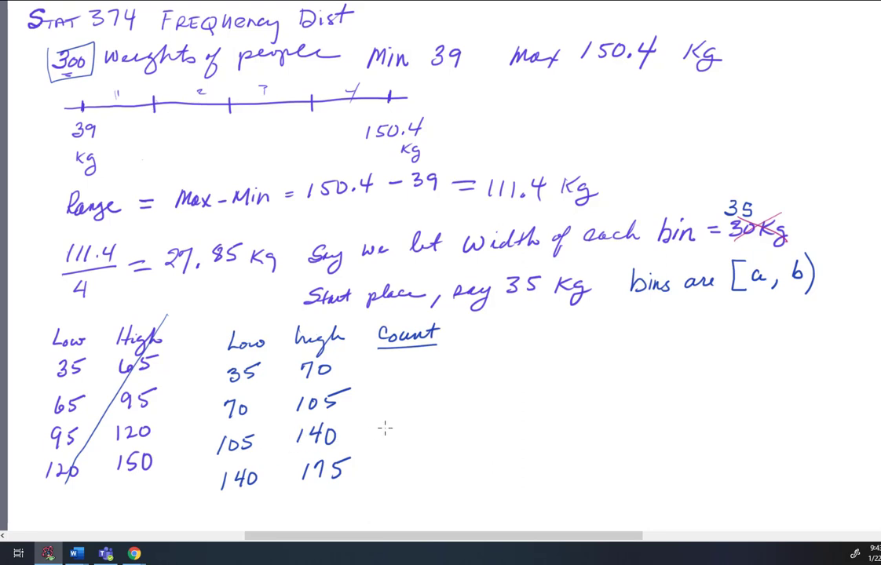
{"action": "left_click_drag", "start_coordinate": [388, 429], "coordinate": [389, 441]}
{"action": "left_click_drag", "start_coordinate": [351, 391], "coordinate": [342, 396]}
{"action": "left_click_drag", "start_coordinate": [388, 391], "coordinate": [387, 403]}
{"action": "left_click_drag", "start_coordinate": [395, 430], "coordinate": [396, 444]}
{"action": "mouse_move", "coordinate": [411, 366]}
{"action": "left_mouse_down"}
{"action": "mouse_move", "coordinate": [405, 382]}
{"action": "mouse_move", "coordinate": [434, 370]}
{"action": "mouse_move", "coordinate": [463, 387]}
{"action": "left_mouse_up"}
{"action": "left_click_drag", "start_coordinate": [405, 395], "coordinate": [469, 407]}
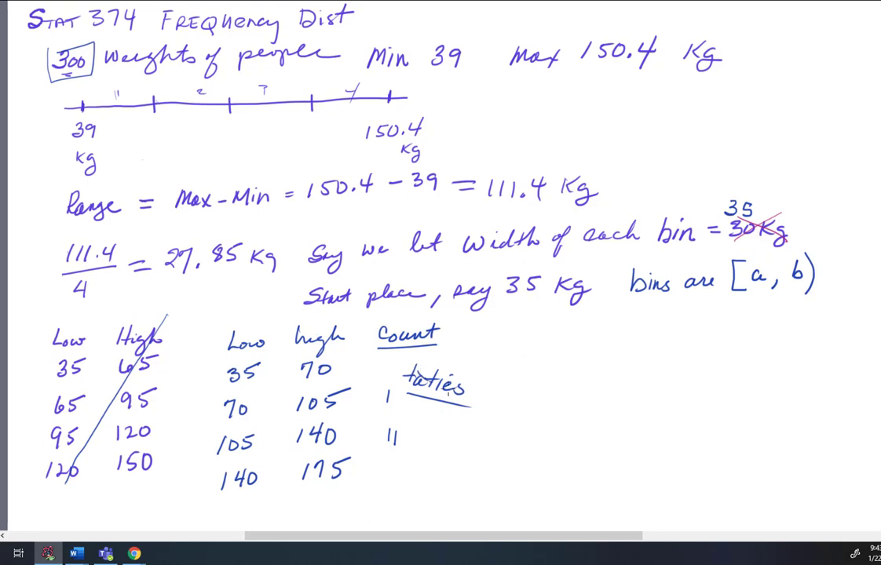
{"action": "left_click_drag", "start_coordinate": [406, 380], "coordinate": [463, 383]}
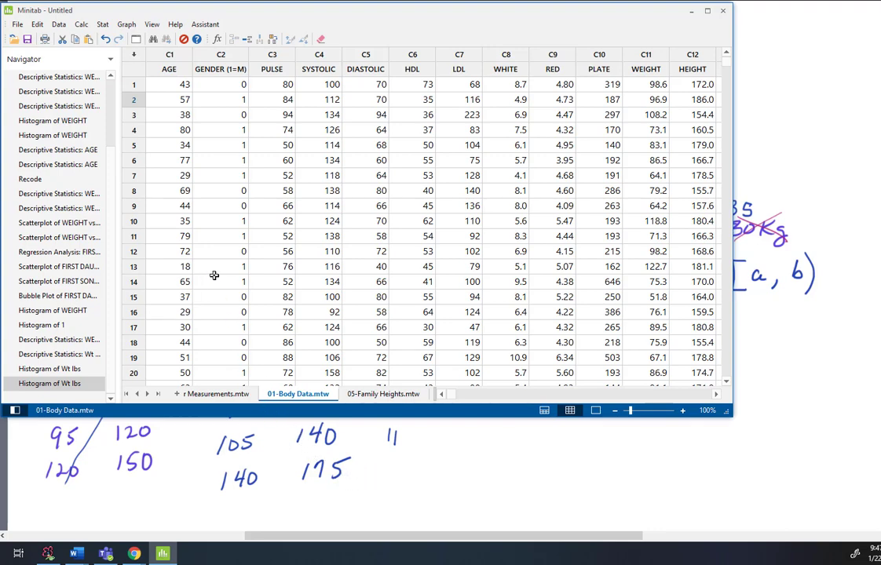
Start a simple histogram and replace the Wt lbs graph variable with WEIGHT.
{"action": "left_click", "coordinate": [127, 25]}
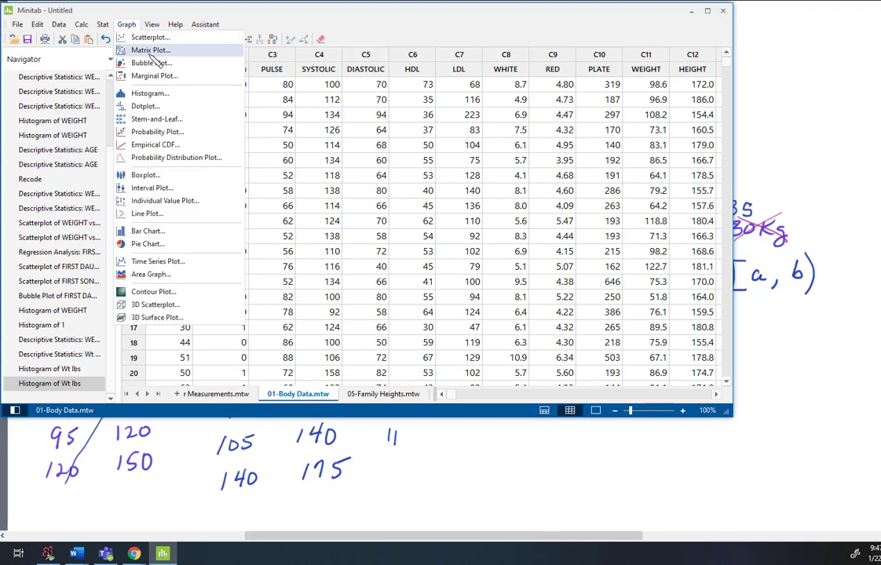
{"action": "left_click", "coordinate": [161, 93]}
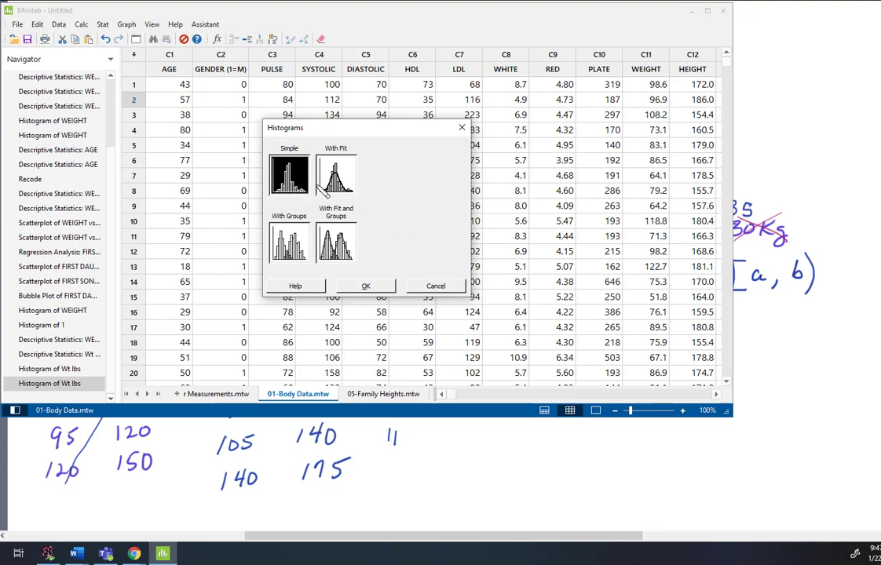
{"action": "left_click", "coordinate": [365, 286]}
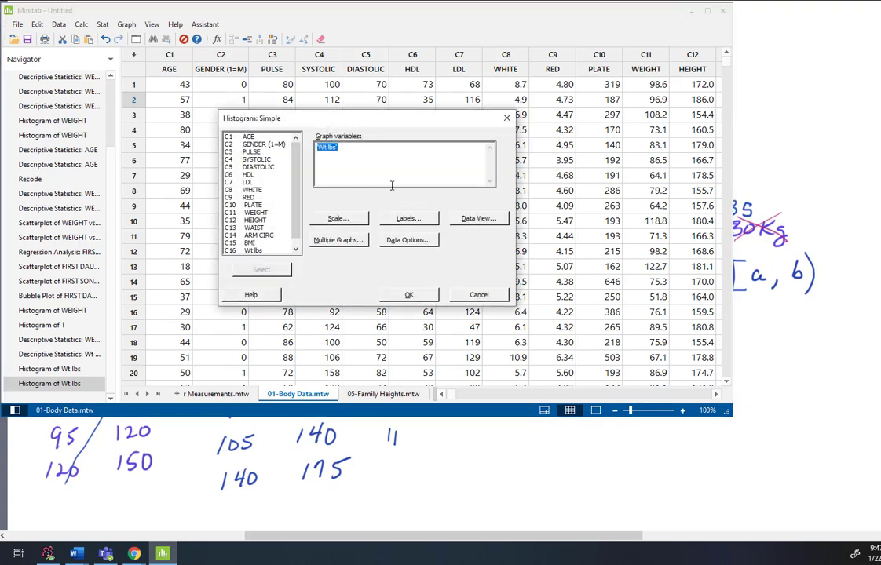
{"action": "left_click_drag", "start_coordinate": [359, 112], "coordinate": [253, 76]}
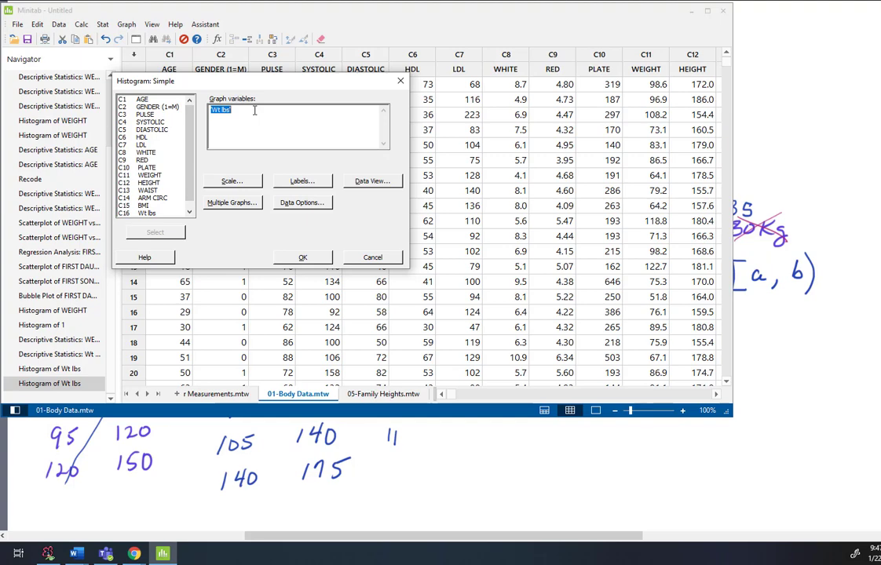
{"action": "key", "text": "BackSpace"}
{"action": "left_click", "coordinate": [156, 176]}
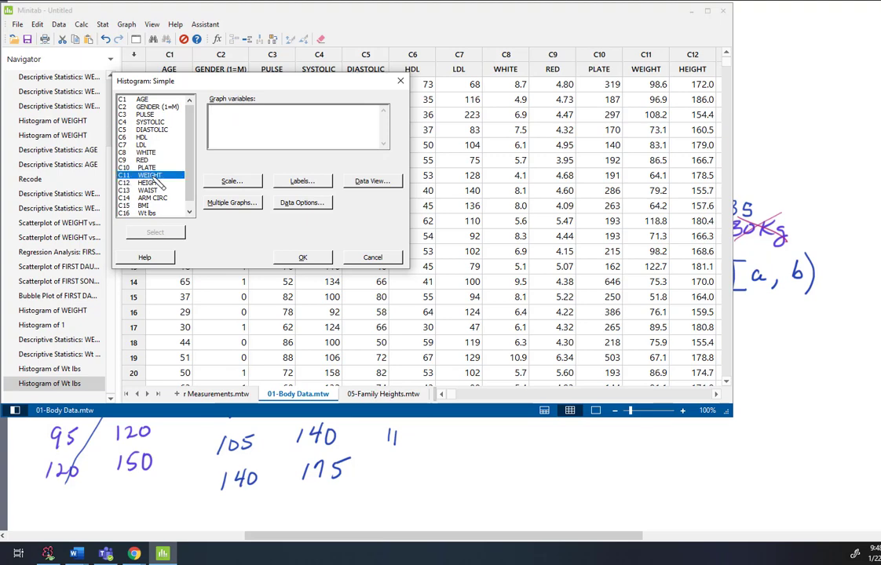
{"action": "left_click", "coordinate": [157, 233]}
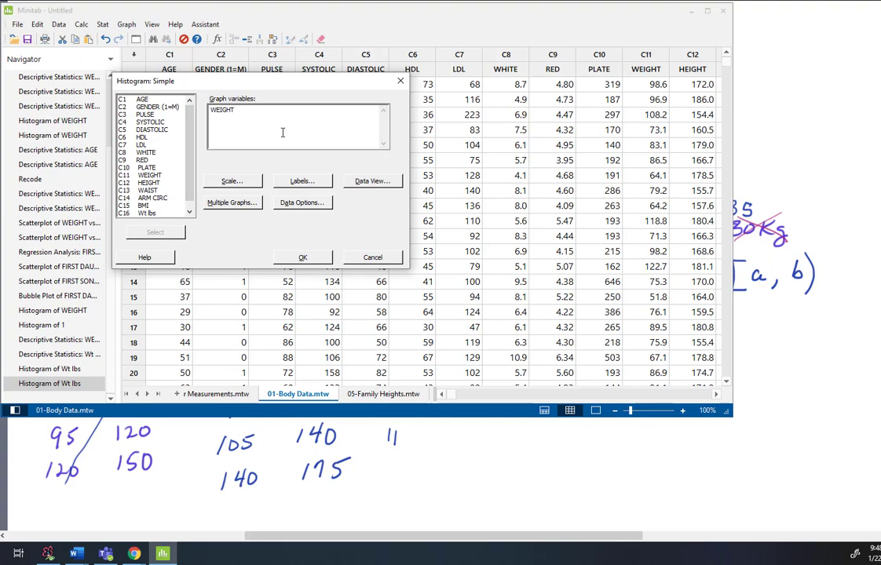
Change the histogram's first subtitle to "Units are in KG", keeping the title "Weights of Humans".
{"action": "left_click", "coordinate": [304, 181]}
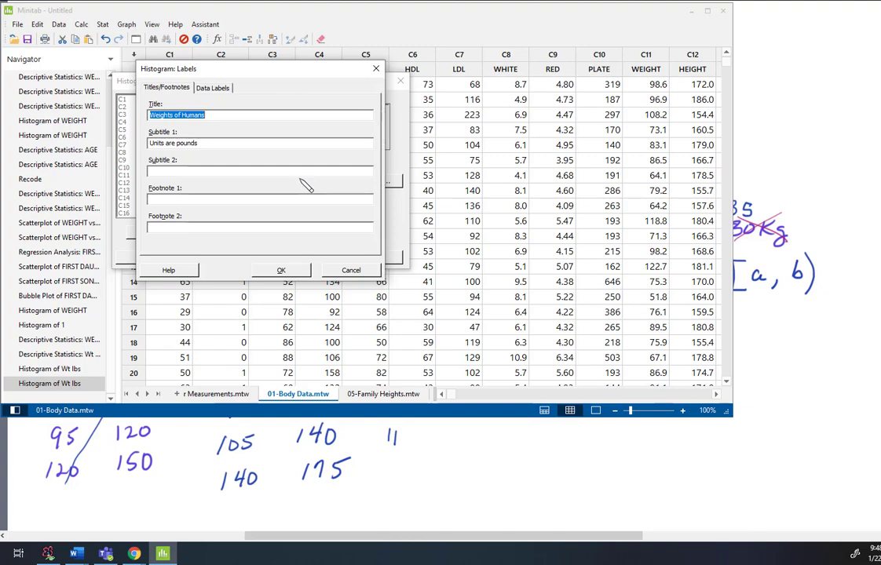
{"action": "left_click", "coordinate": [217, 115]}
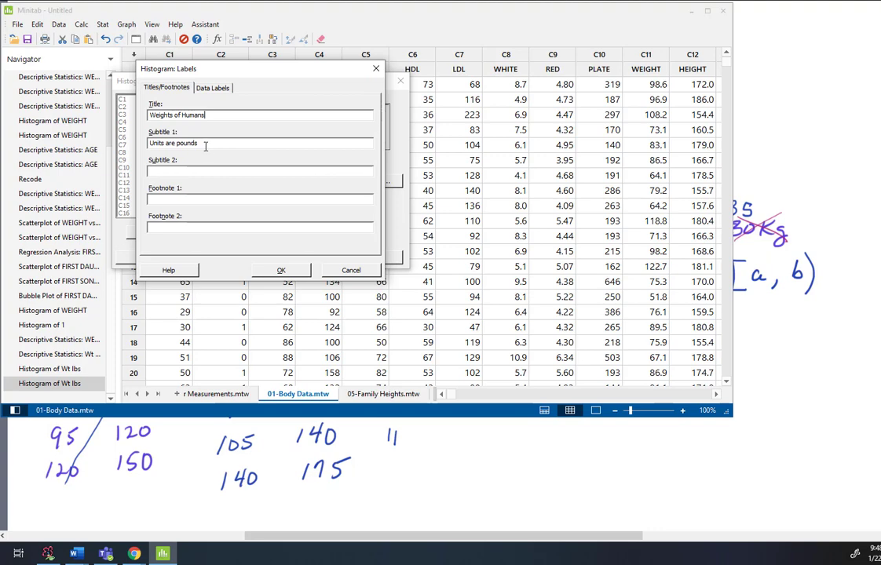
{"action": "left_click_drag", "start_coordinate": [204, 145], "coordinate": [128, 145]}
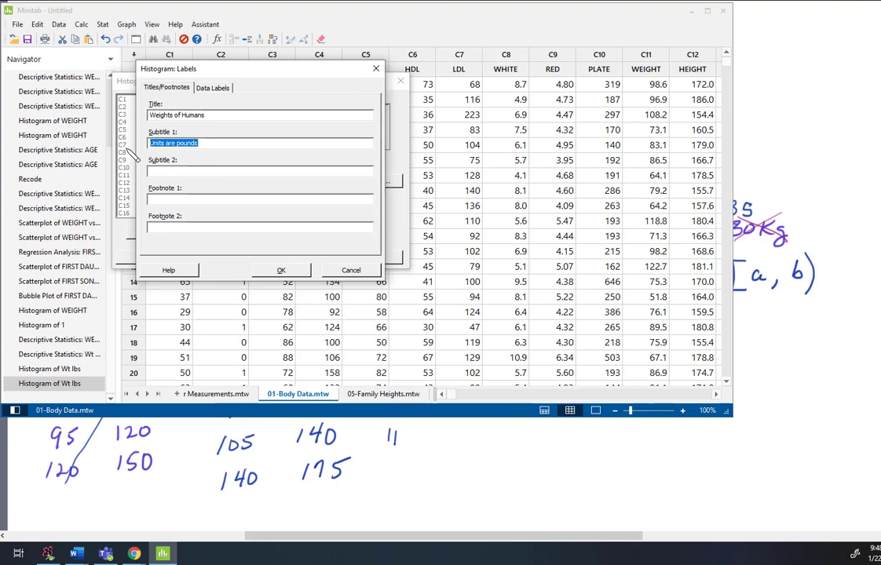
{"action": "type", "text": "Units are in KG"}
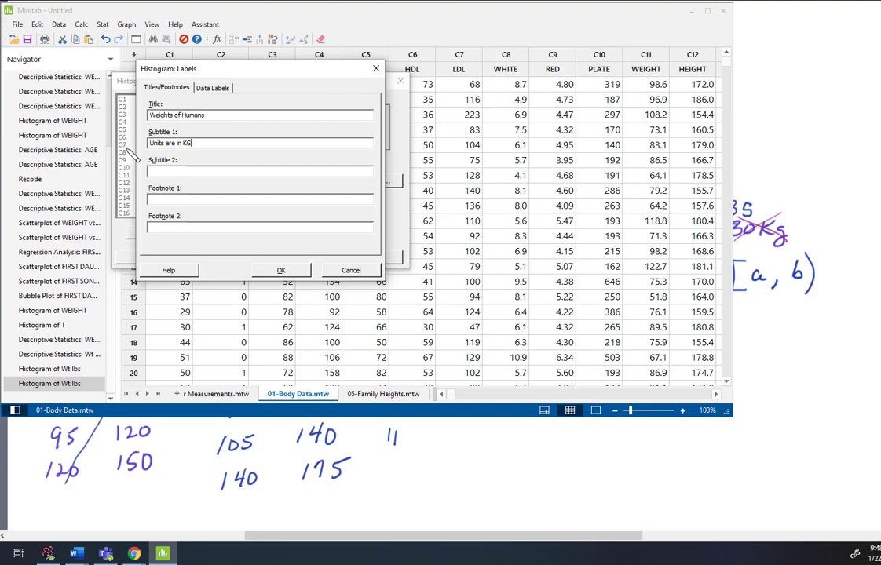
Set the first footnote to "-jts" and generate the WEIGHT histogram.
{"action": "left_click", "coordinate": [172, 201]}
{"action": "type", "text": "-jts"}
{"action": "left_click", "coordinate": [283, 270]}
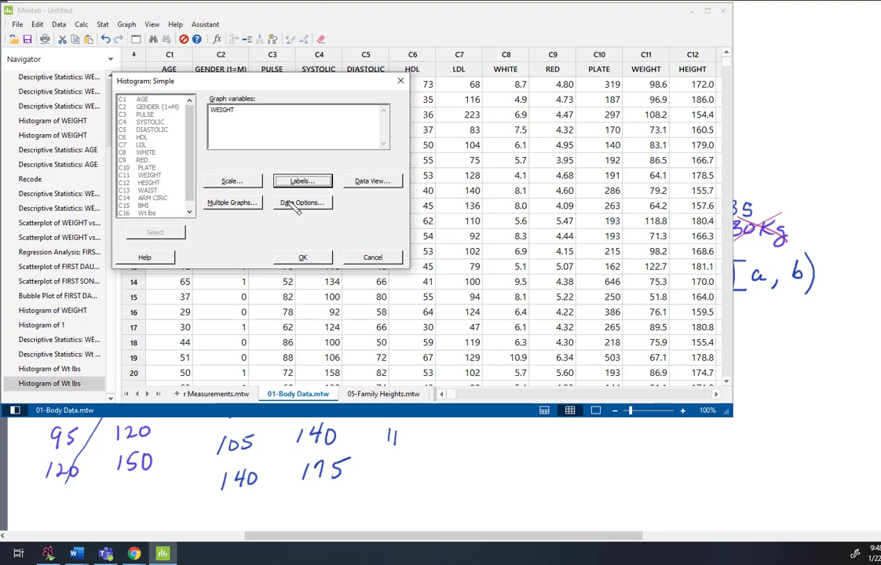
{"action": "left_click", "coordinate": [305, 259]}
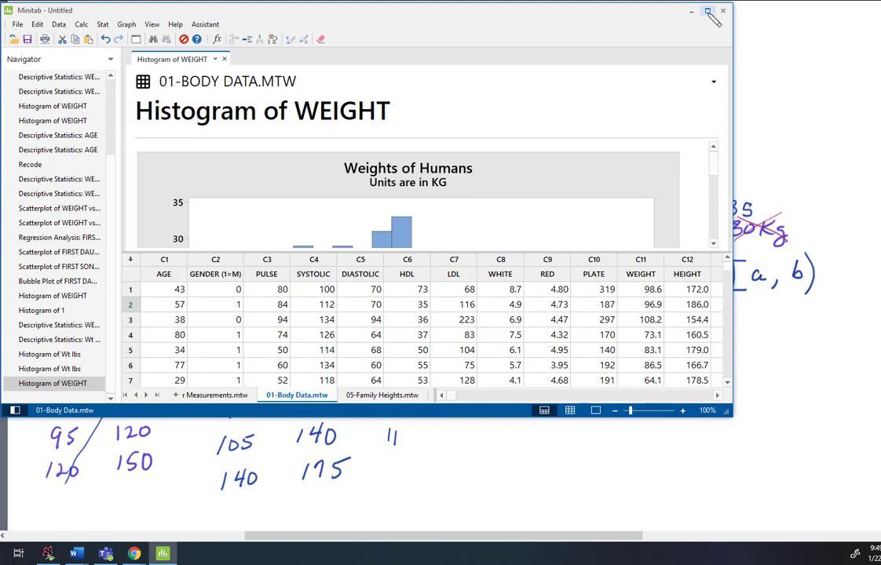
Maximize the window, show only the output pane, and shrink the WEIGHT histogram so the whole graph fits.
{"action": "left_click", "coordinate": [708, 13]}
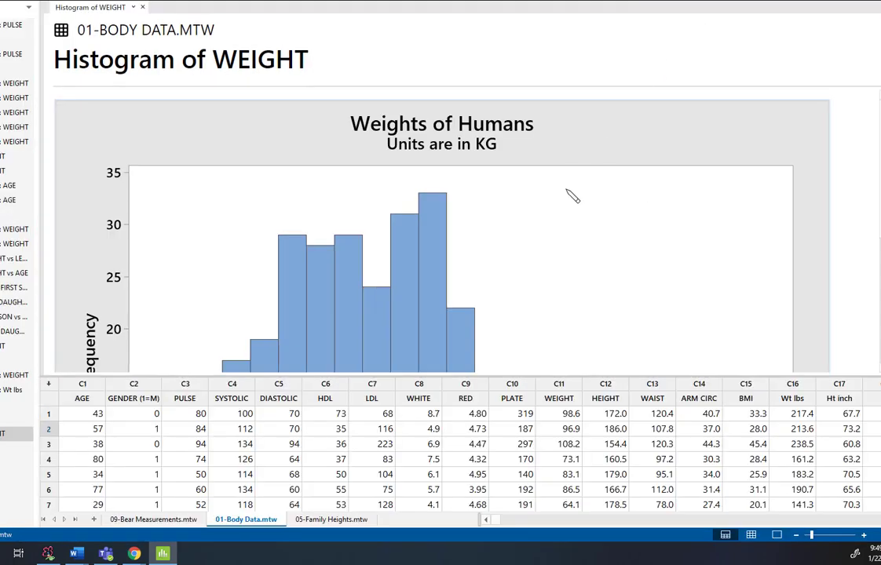
{"action": "left_click", "coordinate": [777, 535]}
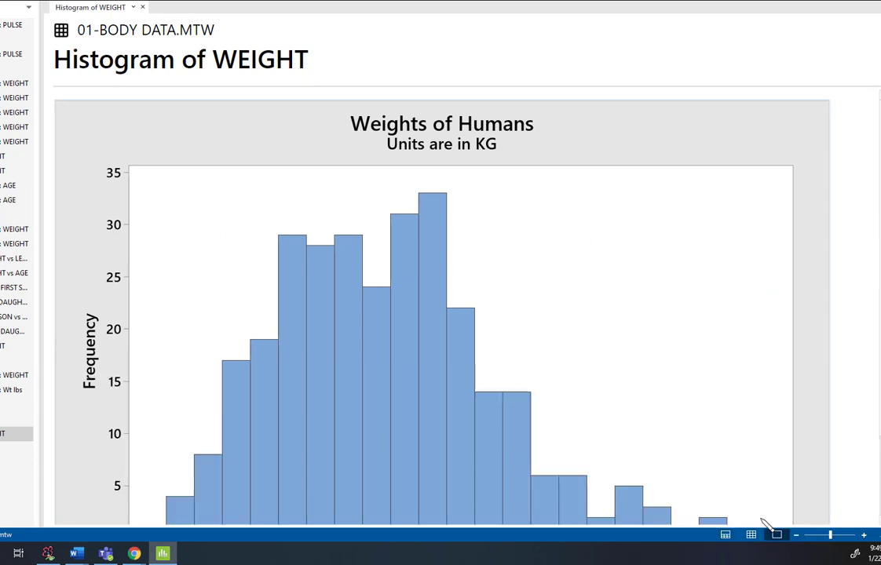
{"action": "scroll", "coordinate": [577, 295], "scroll_direction": "down", "scroll_amount": 1}
{"action": "scroll", "coordinate": [577, 295], "scroll_direction": "down", "scroll_amount": 2}
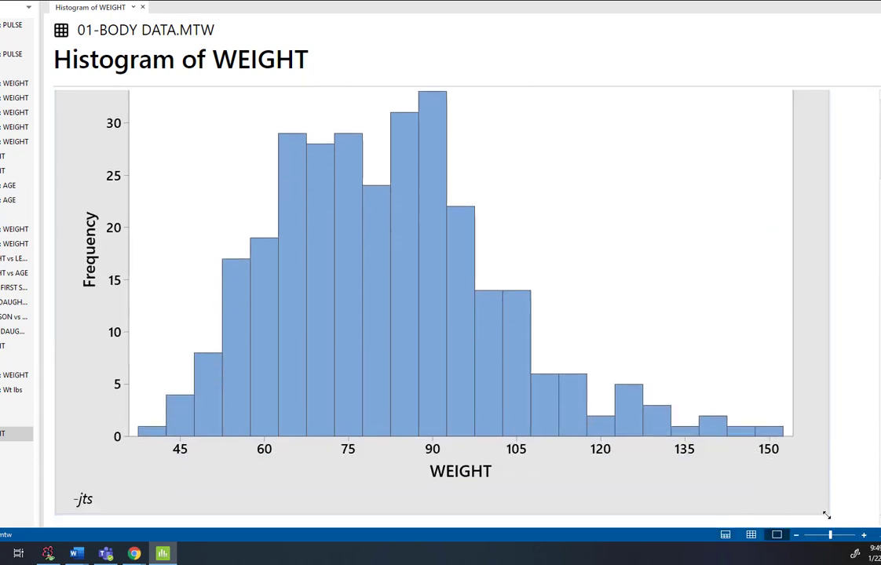
{"action": "left_click_drag", "start_coordinate": [825, 511], "coordinate": [728, 405]}
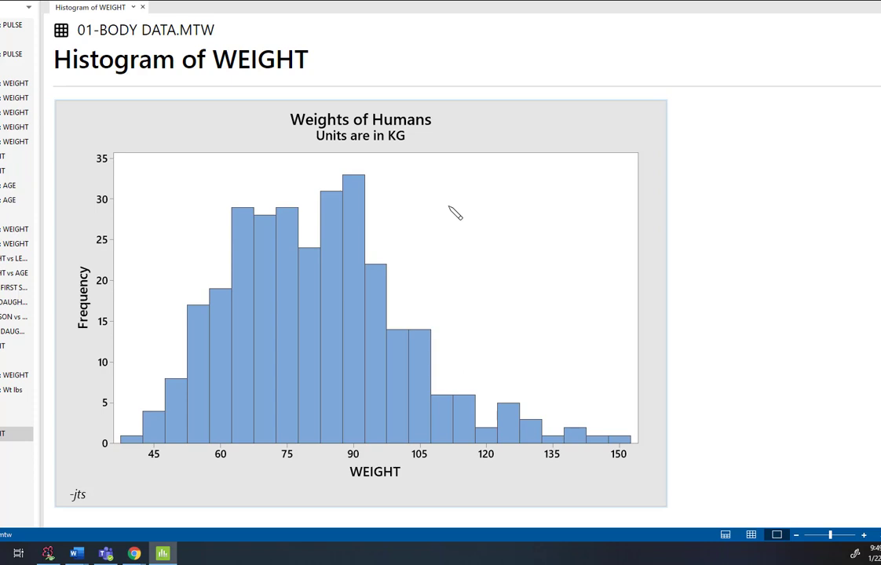
Open the WEIGHT histogram in the graph editor and open its bars for editing.
{"action": "mouse_move", "coordinate": [356, 198]}
{"action": "mouse_move", "coordinate": [359, 225]}
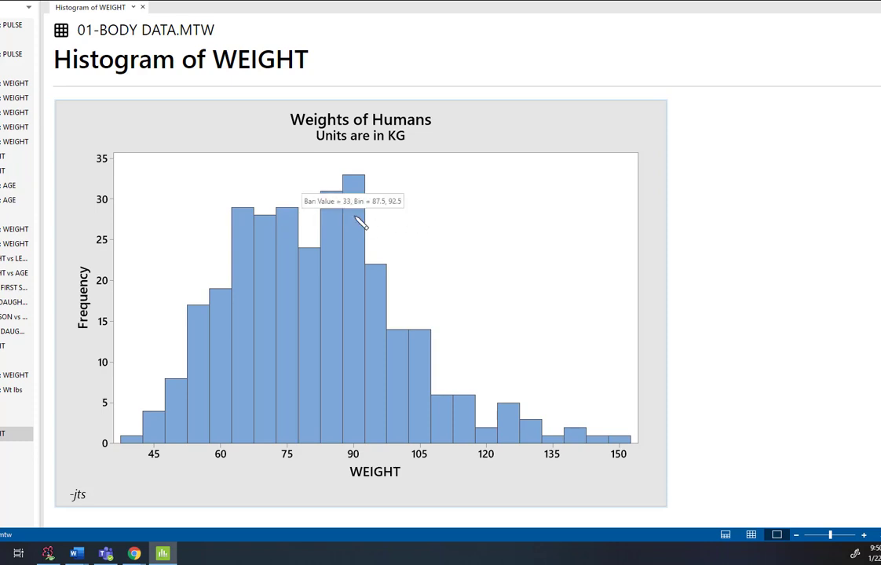
{"action": "right_click", "coordinate": [359, 224]}
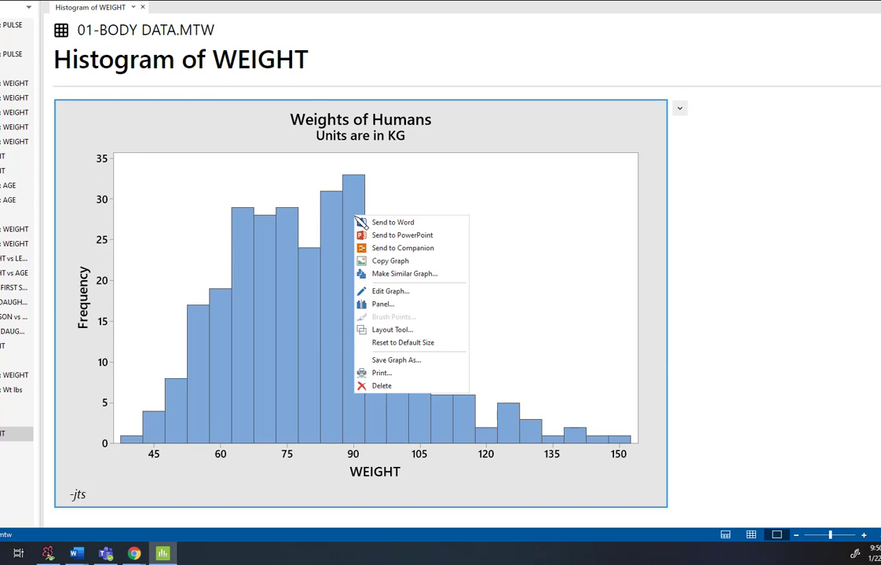
{"action": "left_click", "coordinate": [390, 291]}
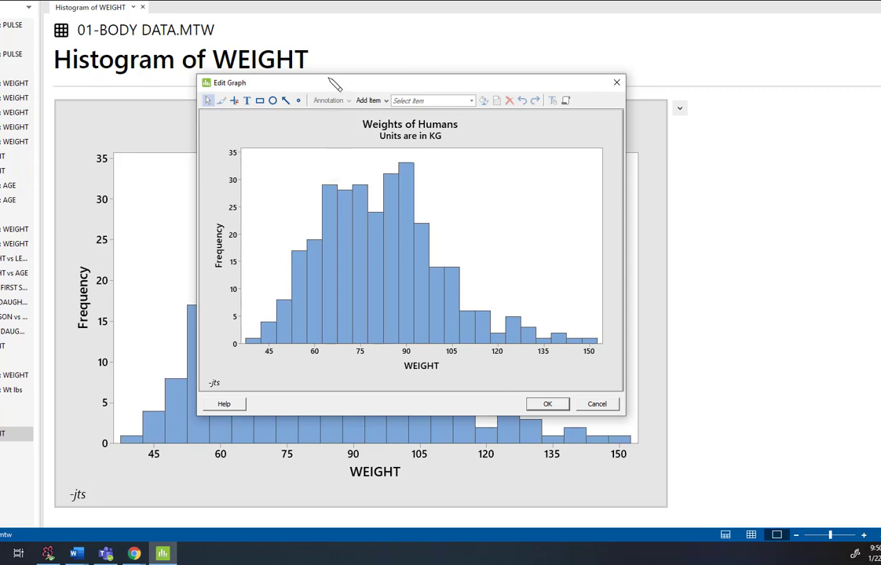
{"action": "left_click_drag", "start_coordinate": [334, 83], "coordinate": [212, 37]}
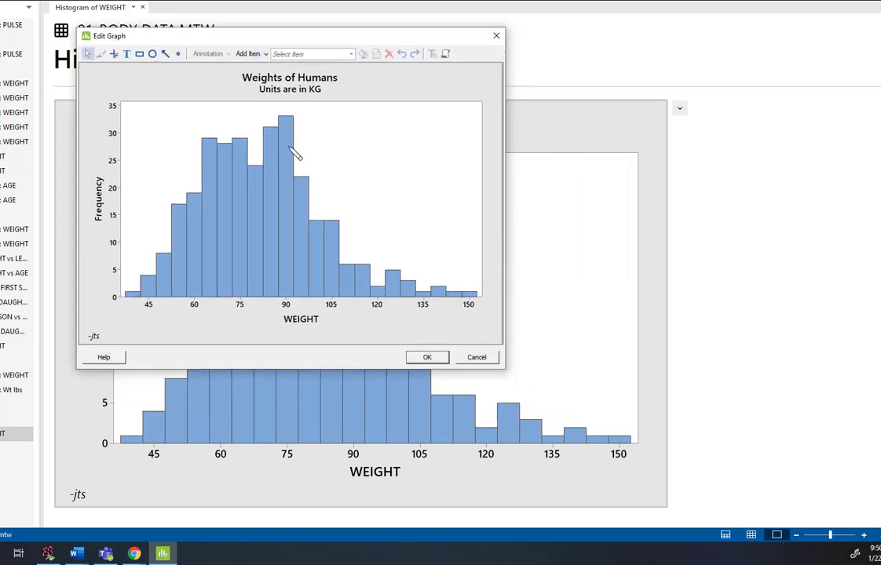
{"action": "mouse_move", "coordinate": [289, 151]}
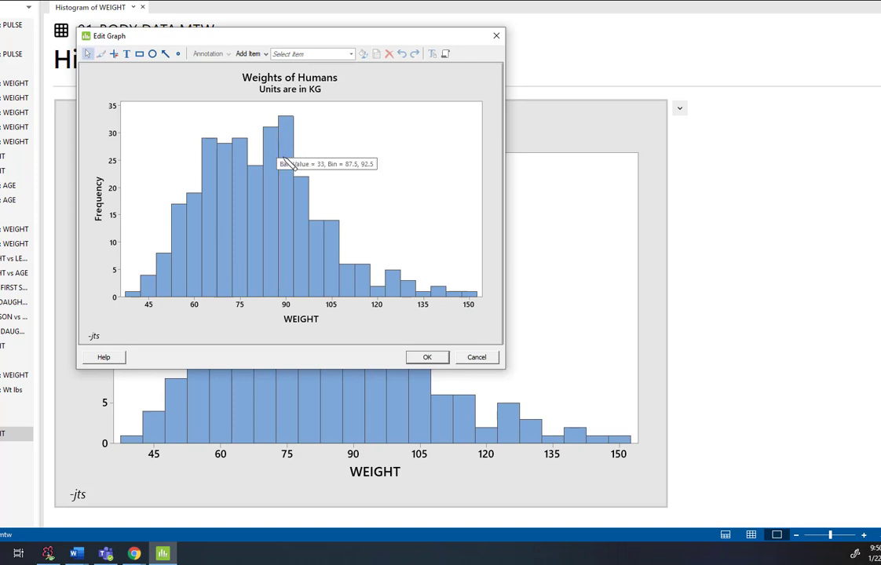
{"action": "right_click", "coordinate": [289, 151]}
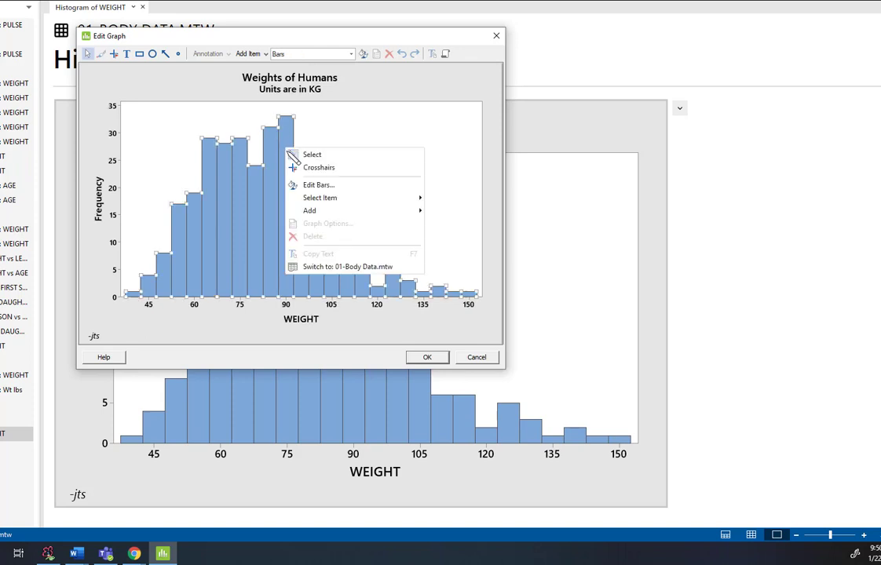
{"action": "left_click", "coordinate": [318, 188]}
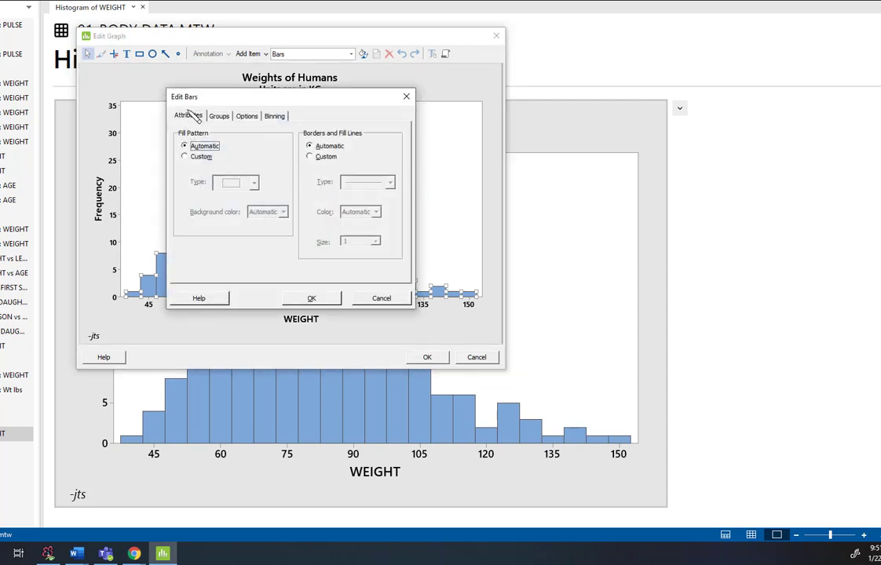
Set the bars' binning to cutpoint intervals at positions 35, 70, 105, 140 and 175, and apply it.
{"action": "left_click", "coordinate": [275, 117]}
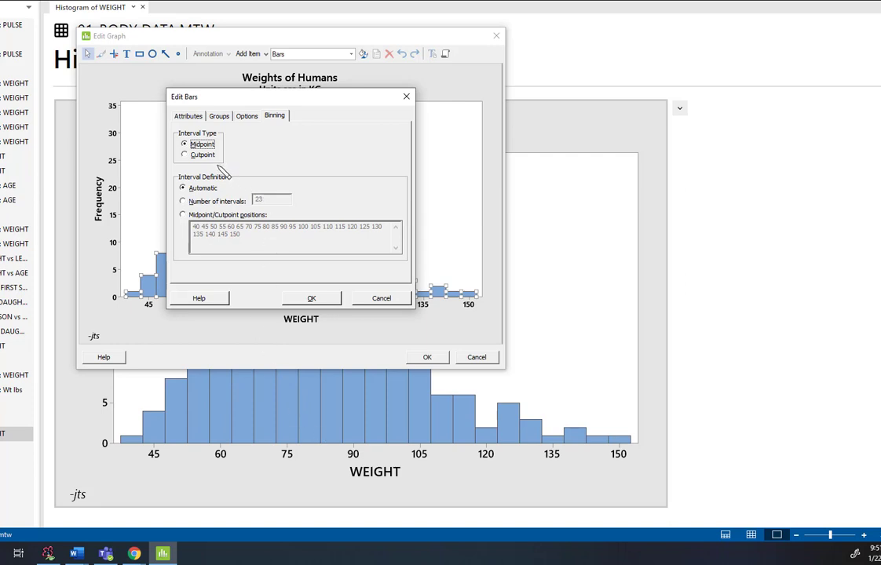
{"action": "left_click", "coordinate": [198, 155]}
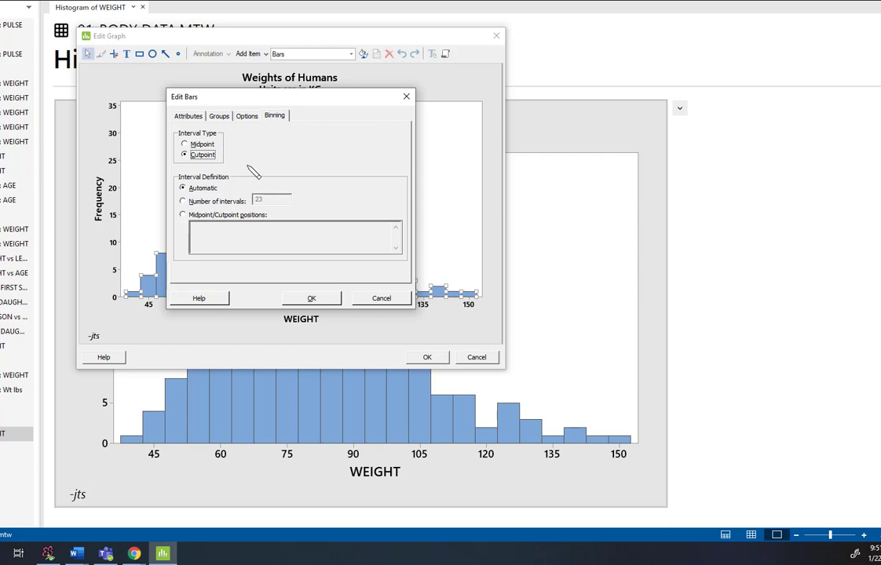
{"action": "left_click", "coordinate": [183, 215]}
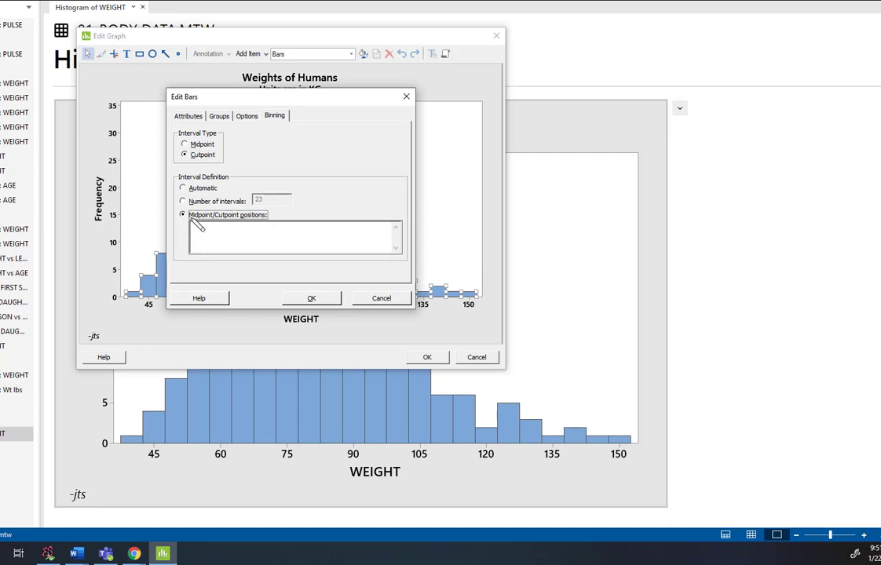
{"action": "left_click", "coordinate": [275, 249]}
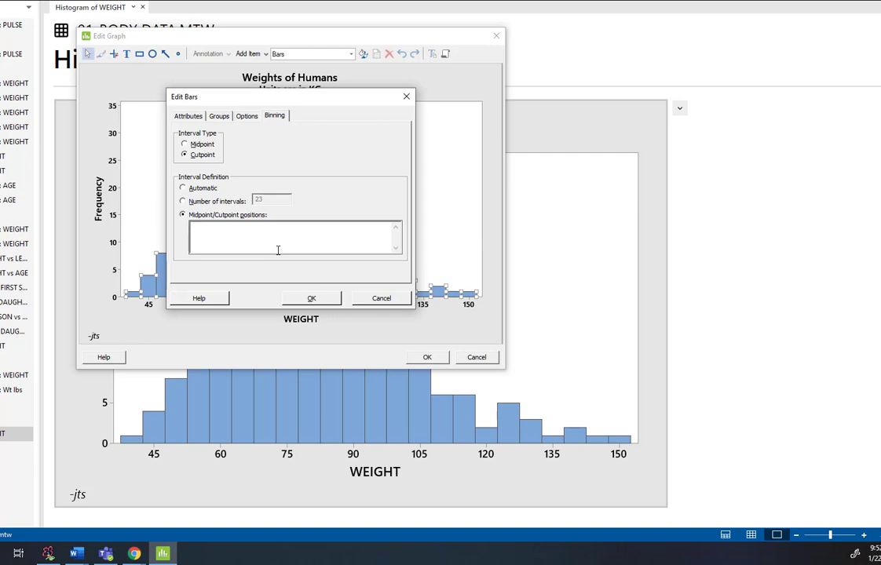
{"action": "type", "text": "35"}
{"action": "type", "text": "70"}
{"action": "type", "text": "105 140"}
{"action": "type", "text": "175"}
{"action": "left_click", "coordinate": [314, 298]}
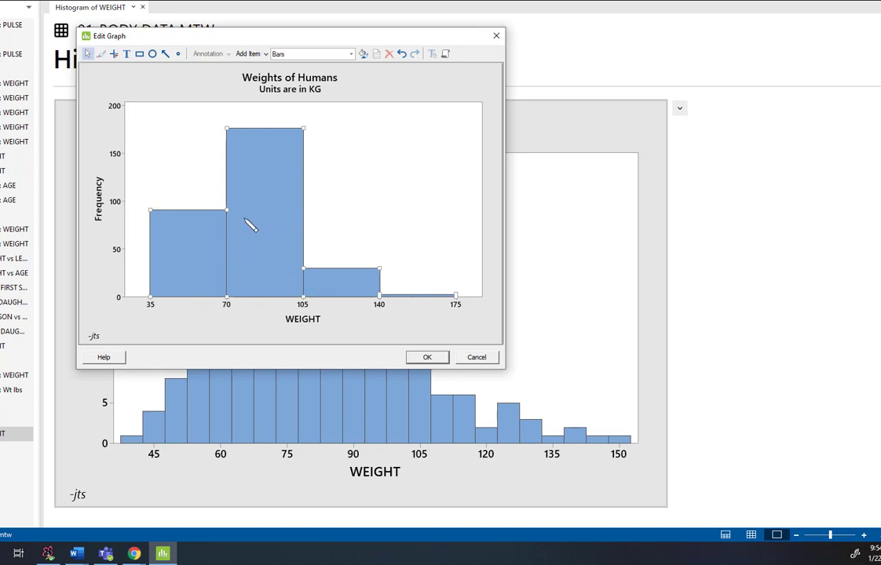
Read the bar counts, switch to the handwritten notes, and start an underlined Low/High/Count table with the row [35, 70) 91.
{"action": "mouse_move", "coordinate": [189, 239]}
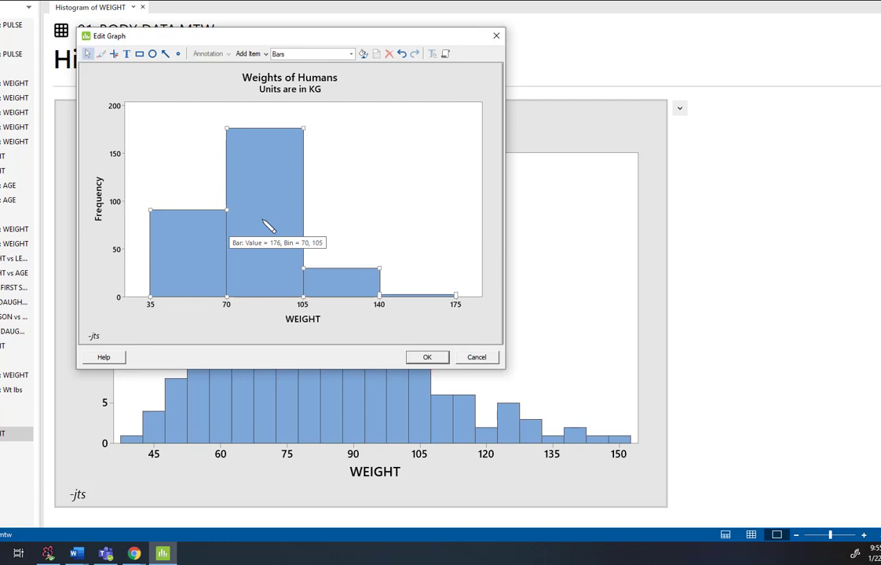
{"action": "mouse_move", "coordinate": [343, 292]}
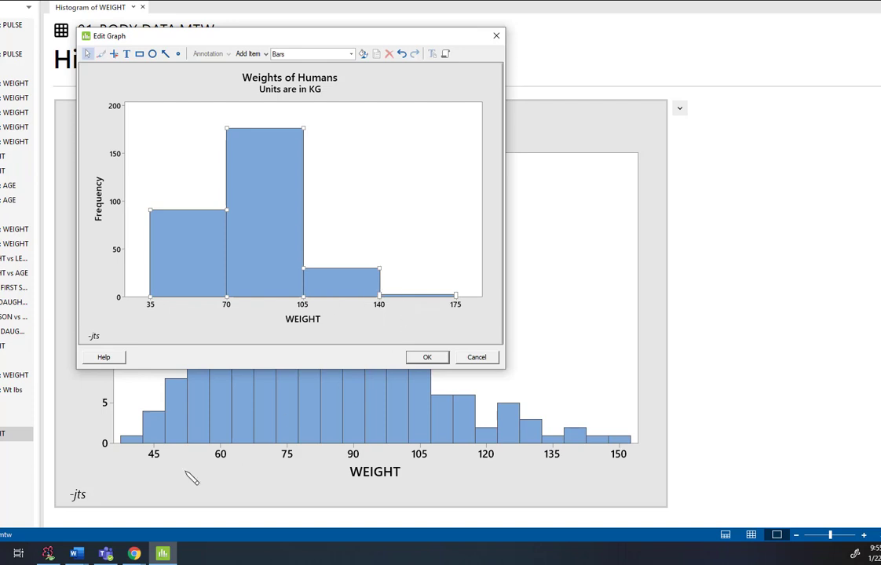
{"action": "left_click", "coordinate": [47, 553]}
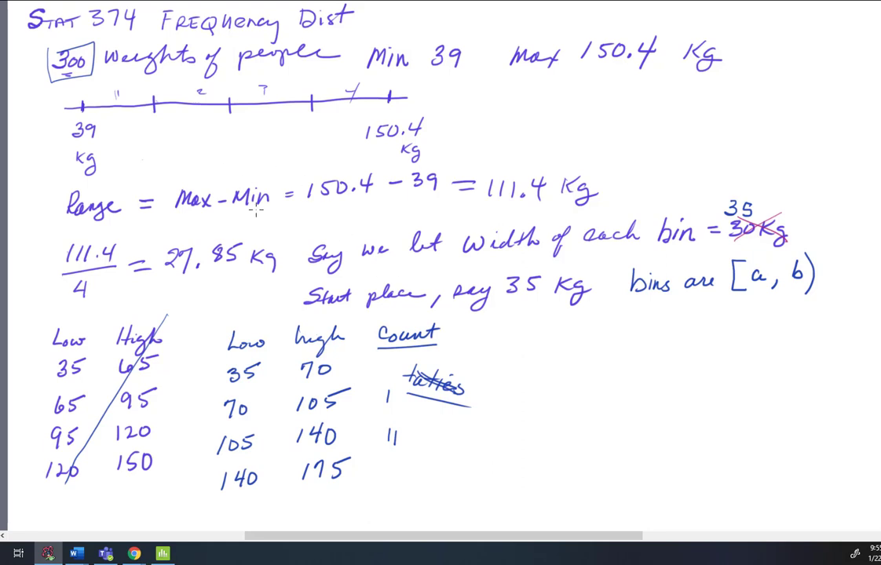
{"action": "mouse_move", "coordinate": [495, 344]}
{"action": "left_mouse_down"}
{"action": "mouse_move", "coordinate": [534, 345]}
{"action": "mouse_move", "coordinate": [502, 339]}
{"action": "mouse_move", "coordinate": [520, 330]}
{"action": "mouse_move", "coordinate": [576, 328]}
{"action": "mouse_move", "coordinate": [587, 343]}
{"action": "mouse_move", "coordinate": [648, 322]}
{"action": "left_mouse_up"}
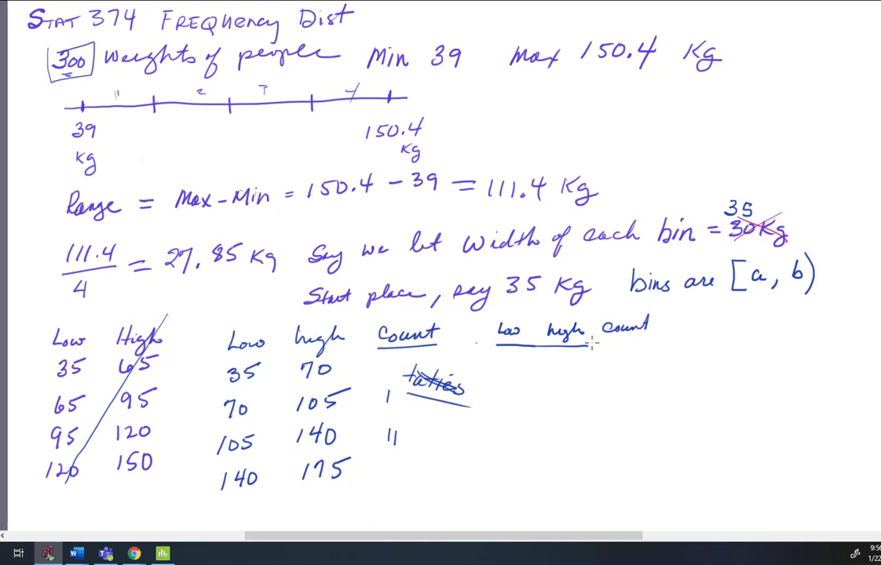
{"action": "left_click_drag", "start_coordinate": [591, 343], "coordinate": [651, 342]}
{"action": "mouse_move", "coordinate": [497, 360]}
{"action": "left_mouse_down"}
{"action": "mouse_move", "coordinate": [498, 370]}
{"action": "mouse_move", "coordinate": [514, 364]}
{"action": "mouse_move", "coordinate": [511, 371]}
{"action": "mouse_move", "coordinate": [554, 371]}
{"action": "mouse_move", "coordinate": [567, 362]}
{"action": "left_mouse_up"}
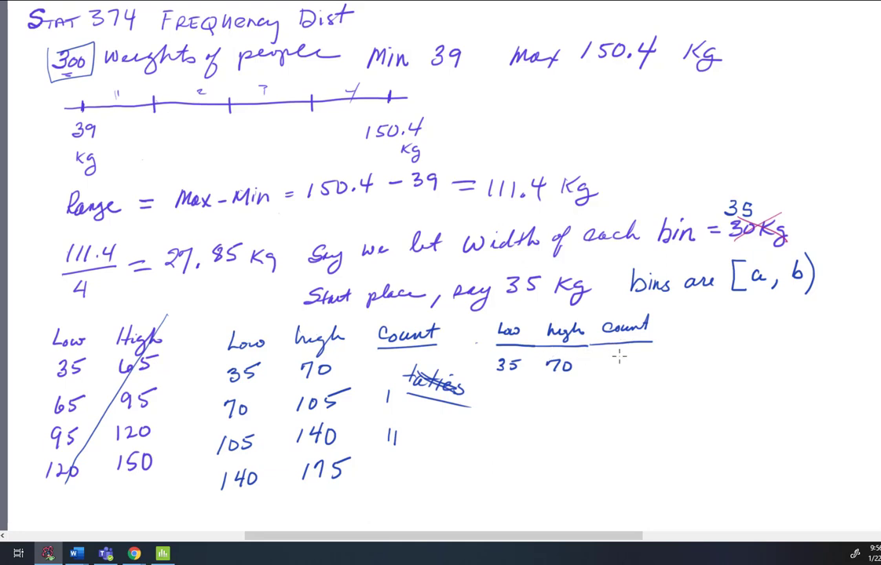
{"action": "mouse_move", "coordinate": [619, 355]}
{"action": "left_mouse_down"}
{"action": "mouse_move", "coordinate": [615, 369]}
{"action": "mouse_move", "coordinate": [626, 360]}
{"action": "mouse_move", "coordinate": [624, 367]}
{"action": "left_mouse_up"}
{"action": "mouse_move", "coordinate": [496, 392]}
{"action": "left_mouse_down"}
{"action": "mouse_move", "coordinate": [500, 404]}
{"action": "mouse_move", "coordinate": [510, 393]}
{"action": "left_mouse_up"}
{"action": "left_click_drag", "start_coordinate": [578, 354], "coordinate": [576, 376]}
{"action": "left_click_drag", "start_coordinate": [494, 354], "coordinate": [494, 406]}
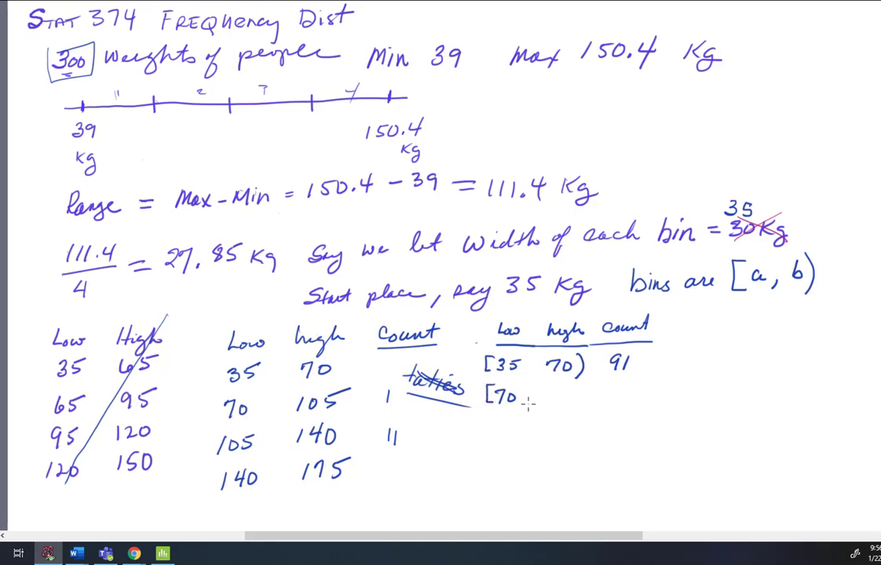
Complete the handwritten table with the rows [70, 105) 176, [105, 140) 30 and [140, 175) 3.
{"action": "mouse_move", "coordinate": [540, 385]}
{"action": "left_mouse_down"}
{"action": "mouse_move", "coordinate": [541, 397]}
{"action": "mouse_move", "coordinate": [549, 387]}
{"action": "mouse_move", "coordinate": [556, 399]}
{"action": "mouse_move", "coordinate": [566, 386]}
{"action": "mouse_move", "coordinate": [579, 406]}
{"action": "mouse_move", "coordinate": [634, 393]}
{"action": "left_mouse_up"}
{"action": "mouse_move", "coordinate": [493, 422]}
{"action": "left_mouse_down"}
{"action": "mouse_move", "coordinate": [495, 435]}
{"action": "mouse_move", "coordinate": [505, 423]}
{"action": "mouse_move", "coordinate": [513, 434]}
{"action": "mouse_move", "coordinate": [492, 438]}
{"action": "mouse_move", "coordinate": [522, 439]}
{"action": "mouse_move", "coordinate": [583, 424]}
{"action": "mouse_move", "coordinate": [589, 437]}
{"action": "mouse_move", "coordinate": [631, 434]}
{"action": "mouse_move", "coordinate": [643, 424]}
{"action": "left_mouse_up"}
{"action": "mouse_move", "coordinate": [497, 457]}
{"action": "left_mouse_down"}
{"action": "mouse_move", "coordinate": [492, 467]}
{"action": "mouse_move", "coordinate": [522, 461]}
{"action": "mouse_move", "coordinate": [493, 472]}
{"action": "left_mouse_up"}
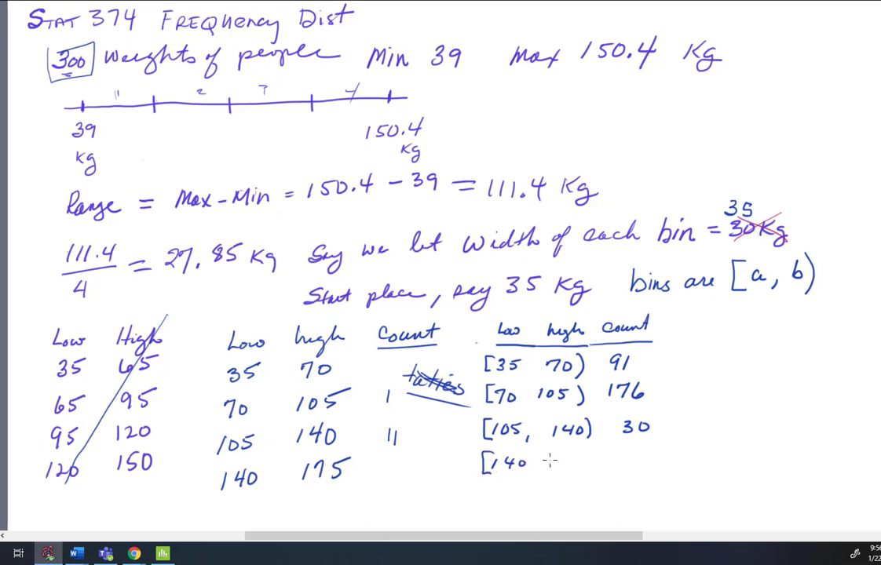
{"action": "mouse_move", "coordinate": [559, 455]}
{"action": "left_mouse_down"}
{"action": "mouse_move", "coordinate": [559, 464]}
{"action": "mouse_move", "coordinate": [573, 457]}
{"action": "mouse_move", "coordinate": [569, 466]}
{"action": "mouse_move", "coordinate": [641, 459]}
{"action": "mouse_move", "coordinate": [632, 465]}
{"action": "left_mouse_up"}
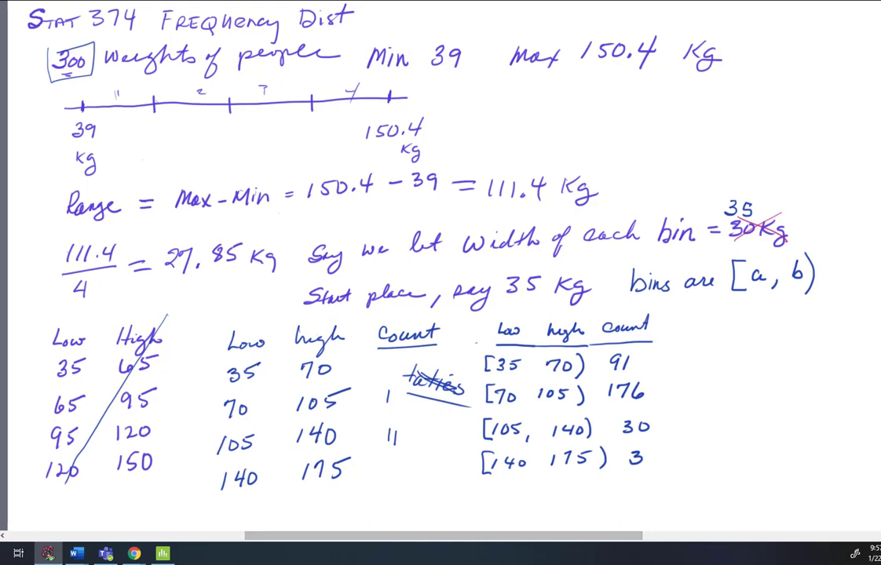
Switch back to Minitab and move the graph editor aside to compare the four-bin histogram with the original behind it.
{"action": "left_click", "coordinate": [163, 554]}
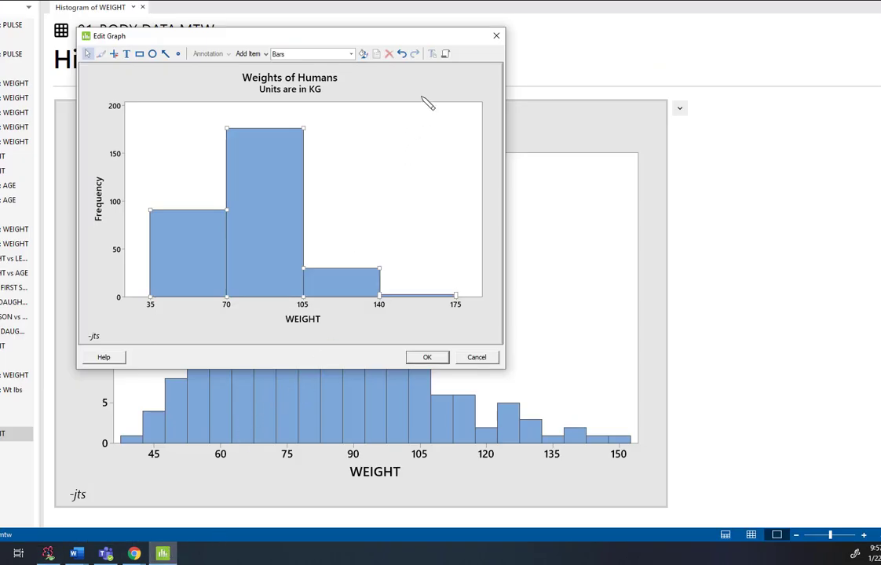
{"action": "left_click_drag", "start_coordinate": [465, 37], "coordinate": [633, 0]}
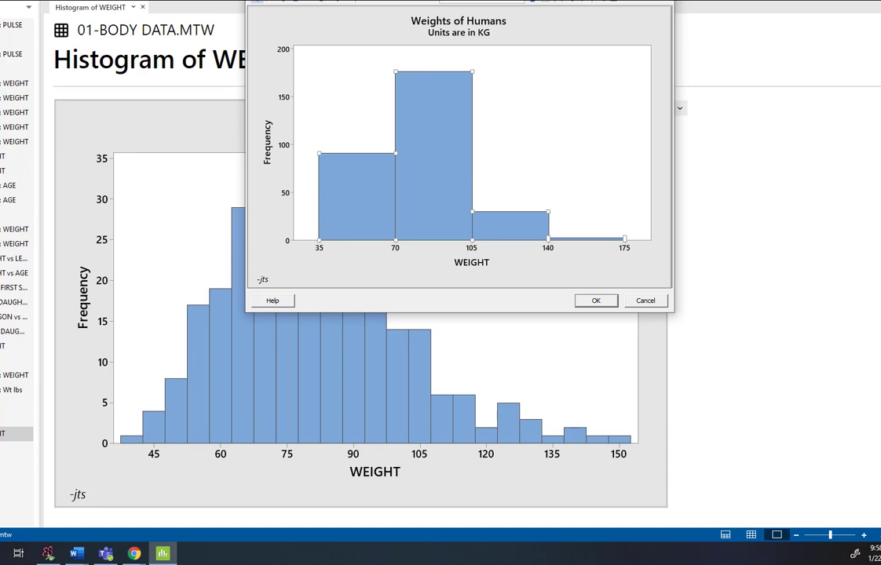
Close the four-bin edit and reopen the original WEIGHT histogram for editing at its bars' binning settings.
{"action": "left_click", "coordinate": [661, 0]}
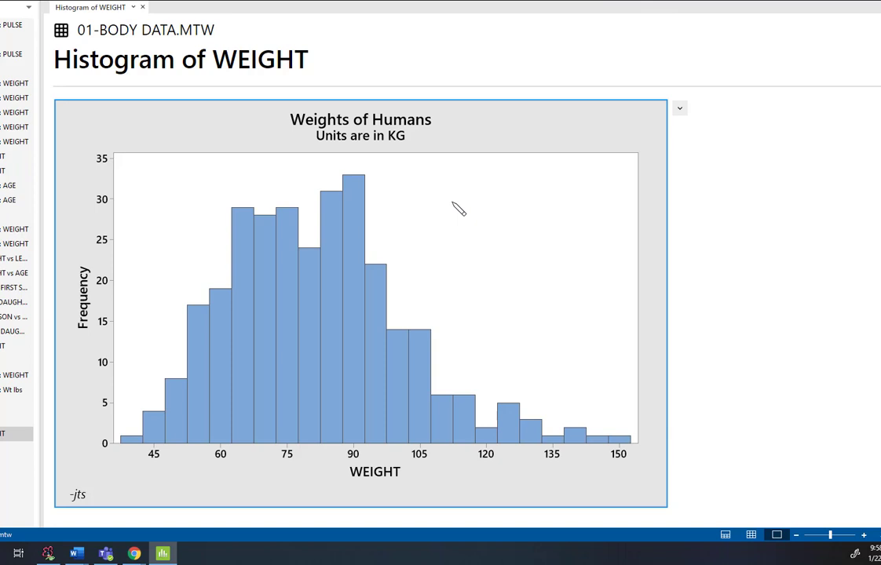
{"action": "right_click", "coordinate": [352, 195]}
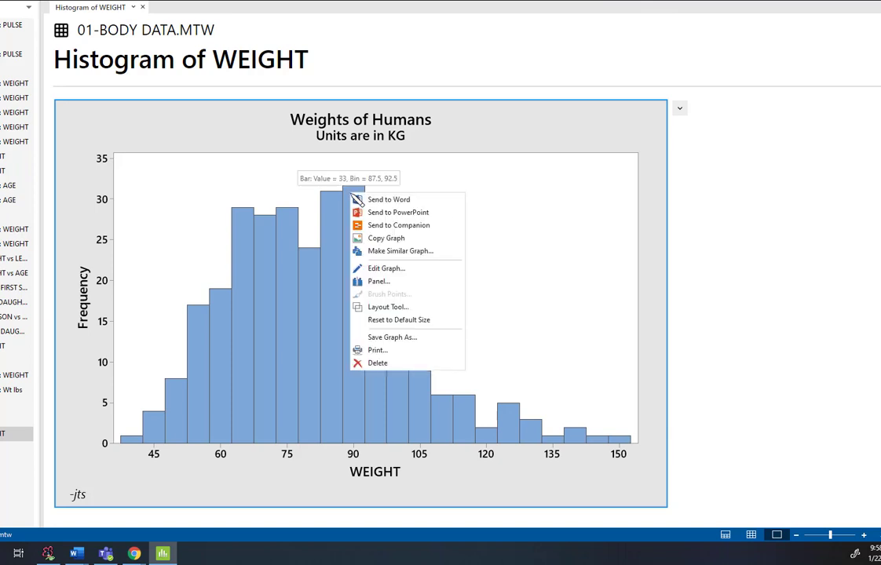
{"action": "left_click", "coordinate": [393, 269]}
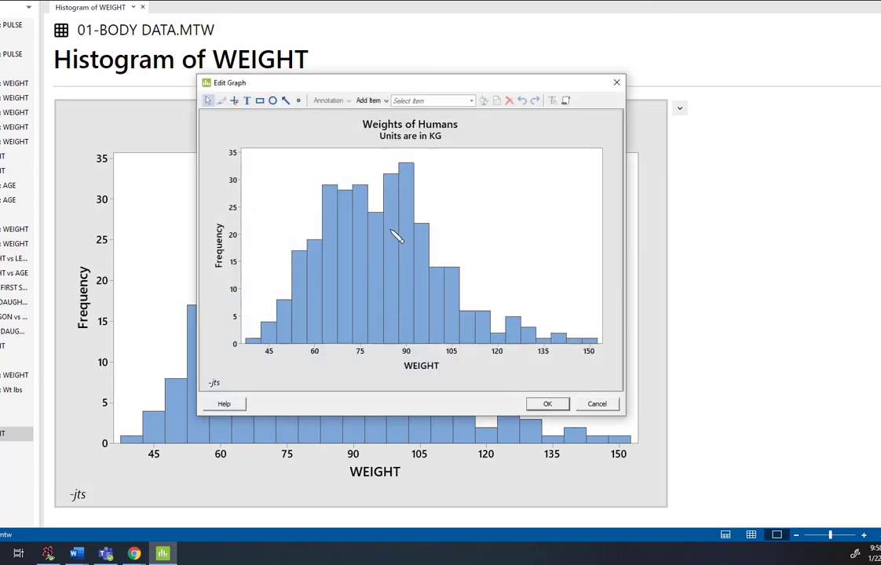
{"action": "right_click", "coordinate": [407, 219]}
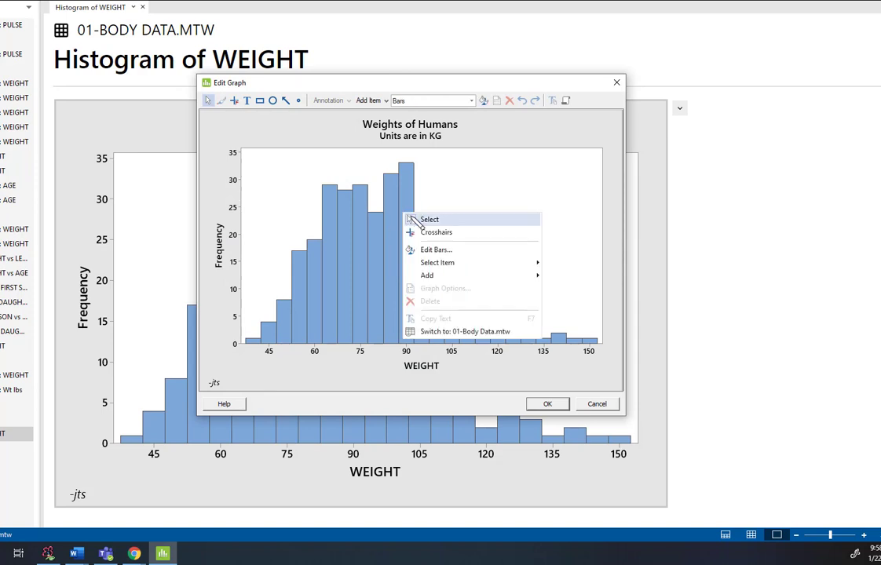
{"action": "left_click", "coordinate": [430, 249]}
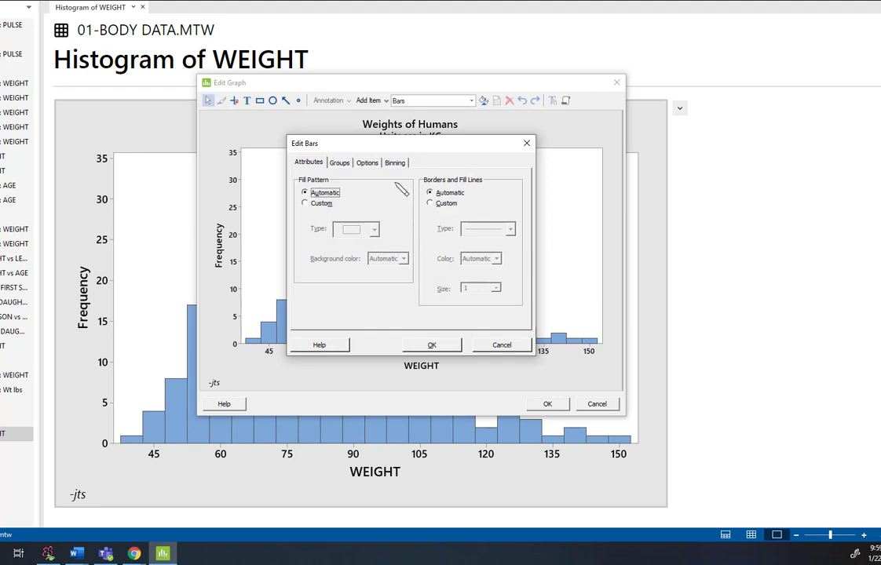
{"action": "left_click", "coordinate": [395, 163]}
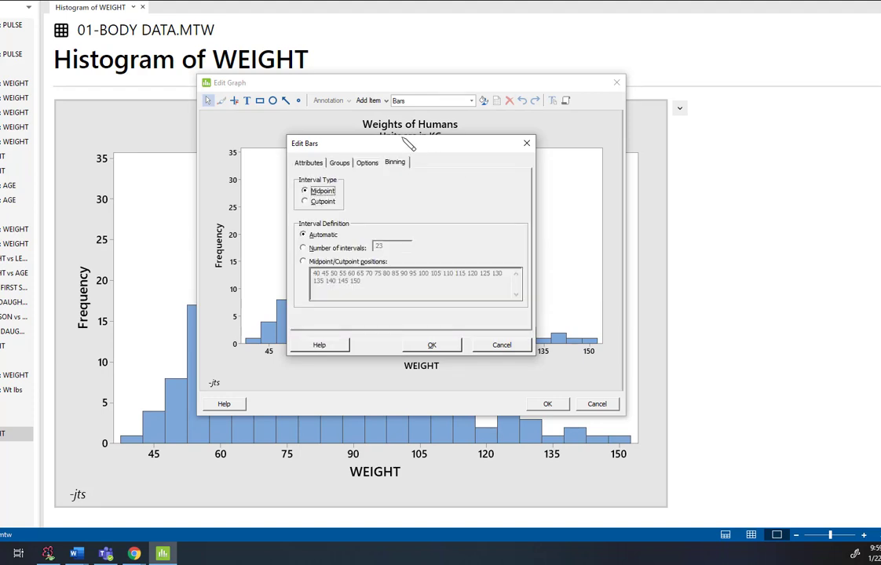
{"action": "left_click_drag", "start_coordinate": [416, 146], "coordinate": [298, 40]}
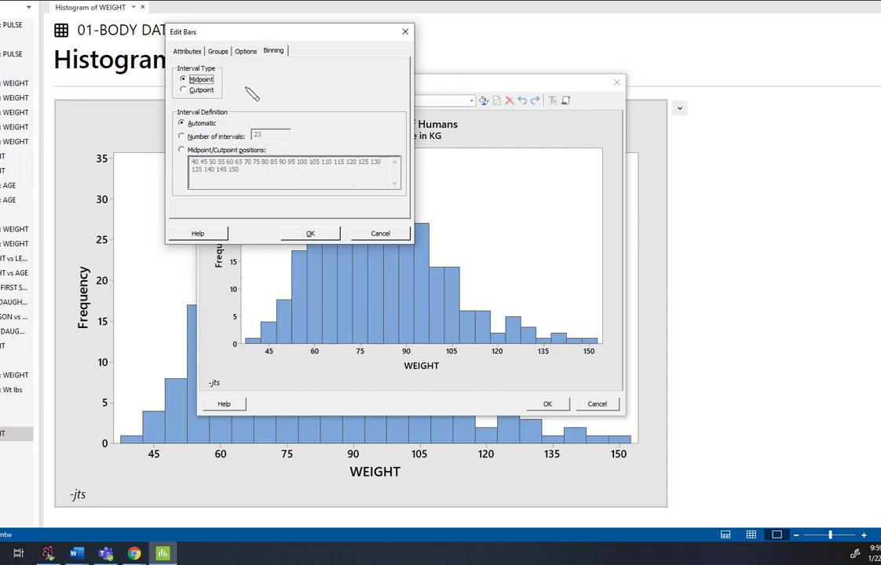
Set the bars' binning to 11 intervals with the midpoint interval type, and apply it to the histogram.
{"action": "left_click", "coordinate": [181, 136]}
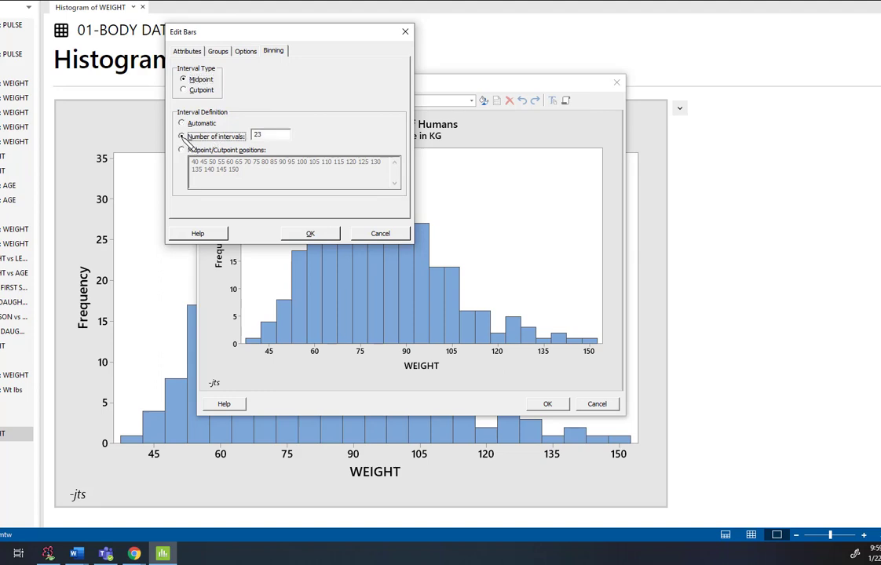
{"action": "double_click", "coordinate": [272, 136]}
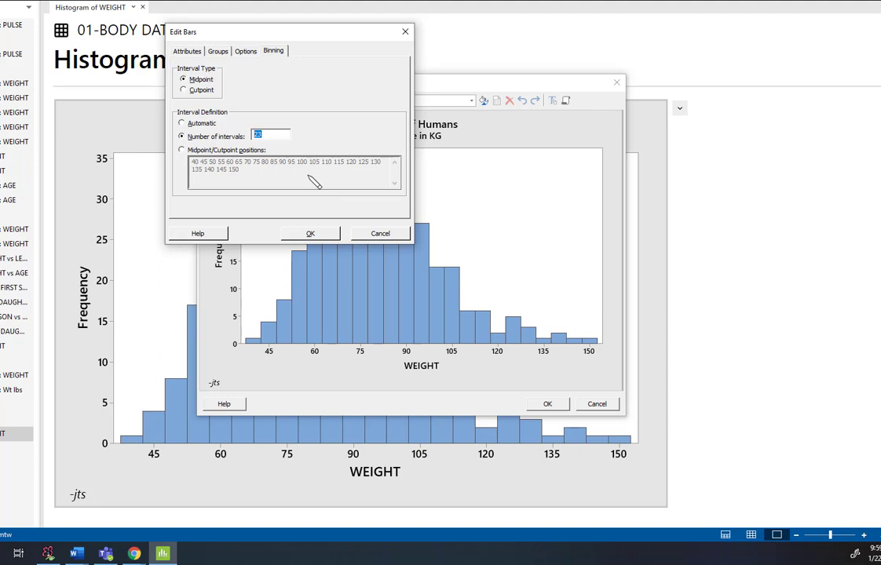
{"action": "type", "text": "11"}
{"action": "left_click", "coordinate": [182, 124]}
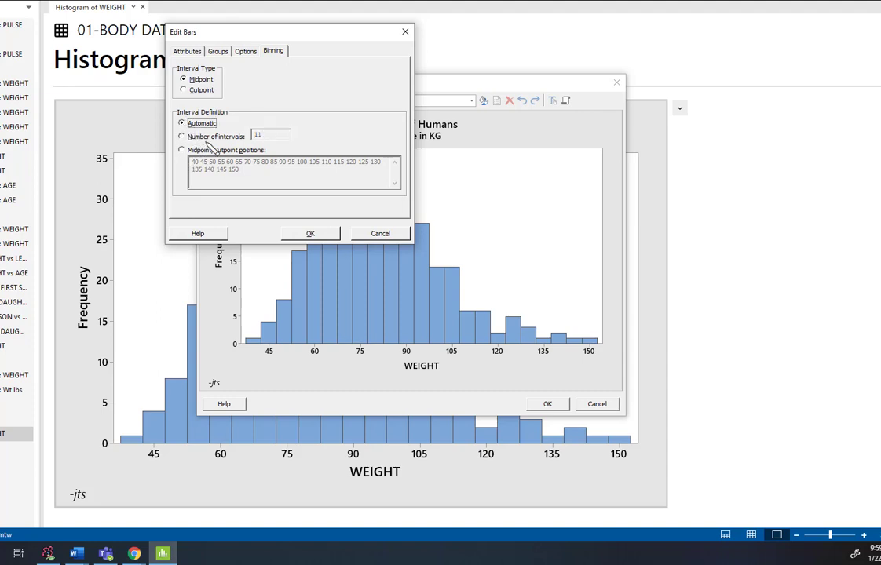
{"action": "left_click", "coordinate": [183, 137]}
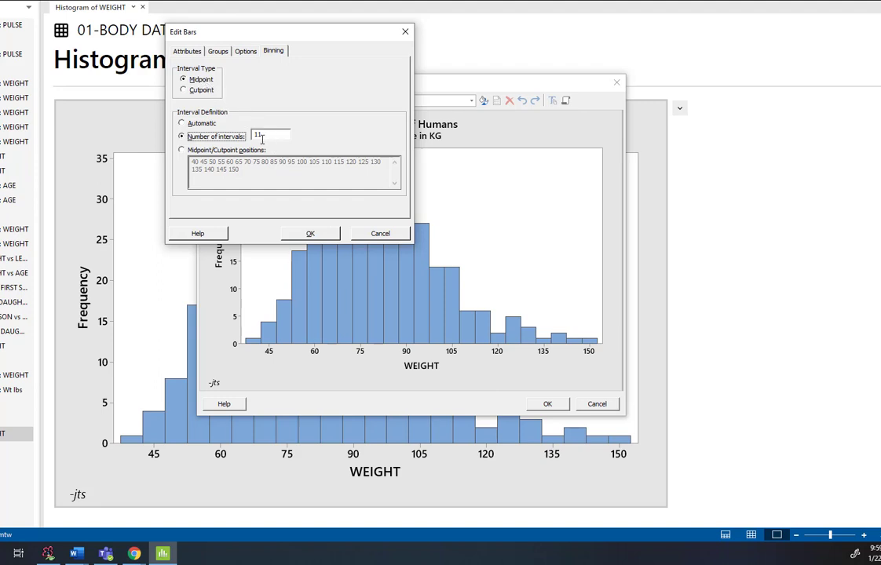
{"action": "left_click", "coordinate": [310, 234]}
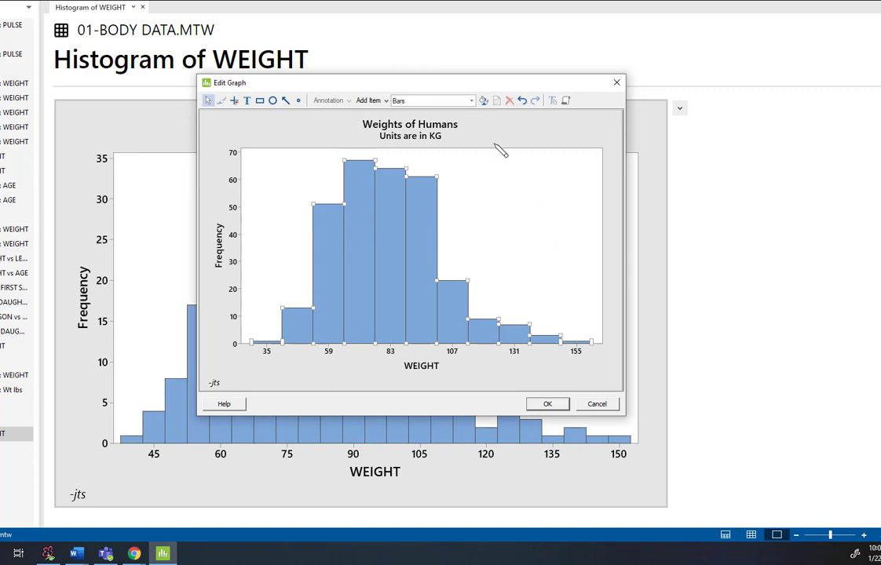
Enlarge the graph editor and examine the bar heights and axis labels of the 11-interval histogram.
{"action": "left_click_drag", "start_coordinate": [409, 76], "coordinate": [368, 26]}
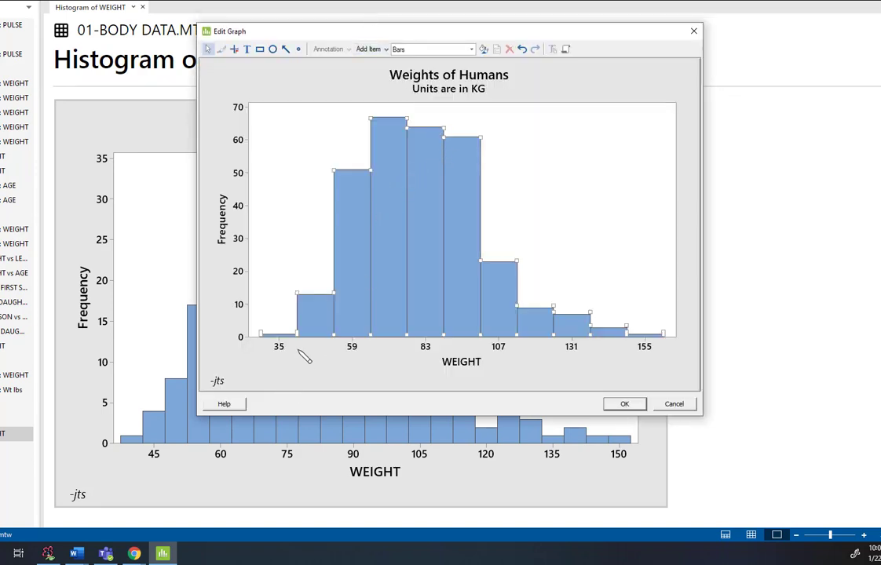
{"action": "left_click", "coordinate": [274, 287]}
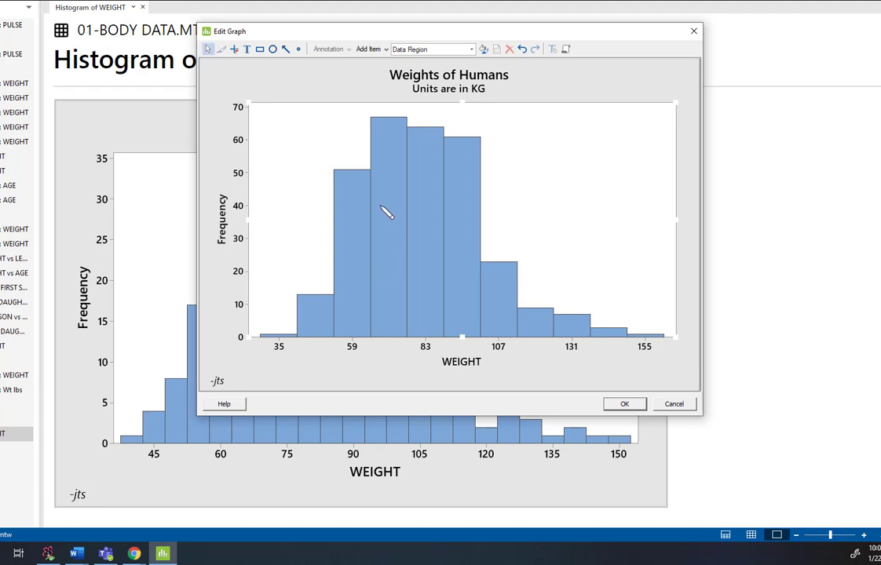
{"action": "mouse_move", "coordinate": [384, 208]}
Show the worksheet together with the histogram output, and close the graph editor without keeping the 11-interval binning.
{"action": "left_click", "coordinate": [726, 534]}
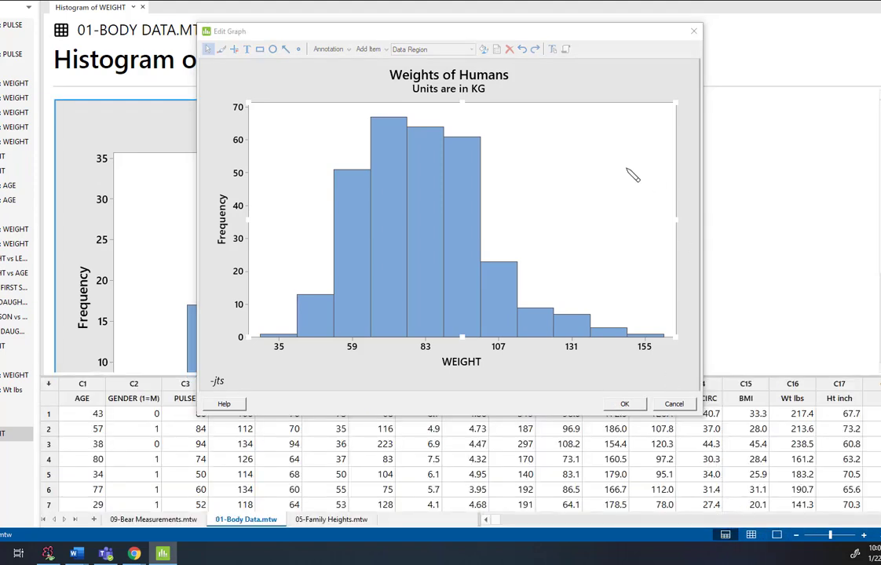
{"action": "left_click", "coordinate": [693, 32]}
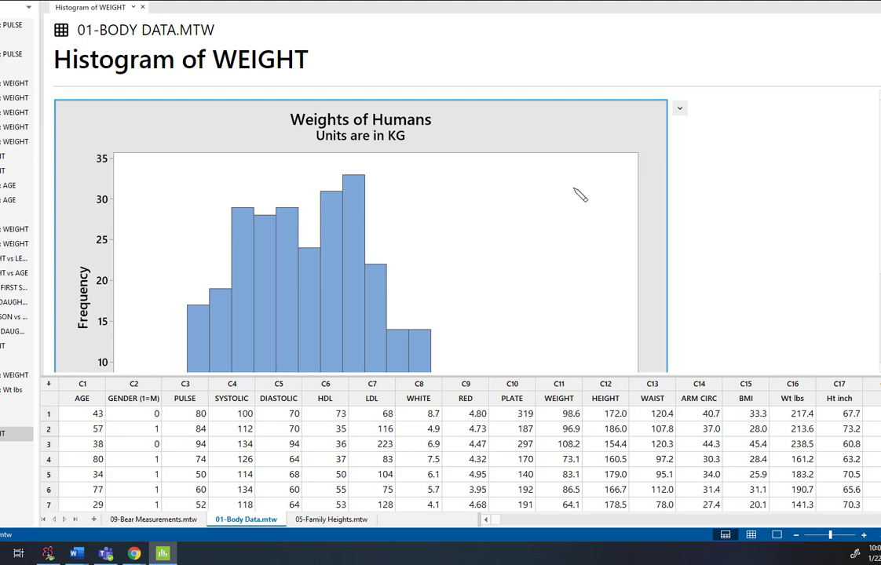
{"action": "scroll", "coordinate": [569, 229], "scroll_direction": "down", "scroll_amount": 4}
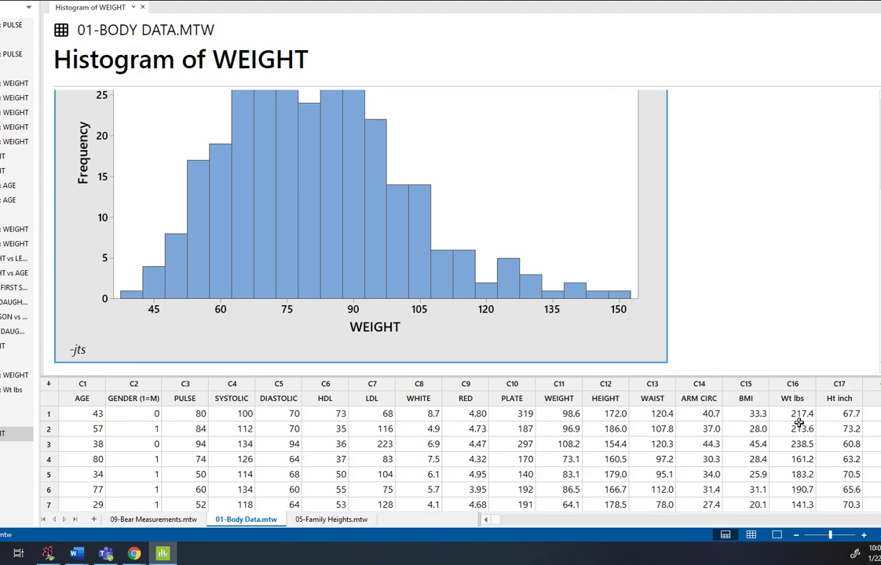
Delete the contents and names of worksheet columns C16 Wt lbs and C17 Ht inch.
{"action": "left_click", "coordinate": [786, 384]}
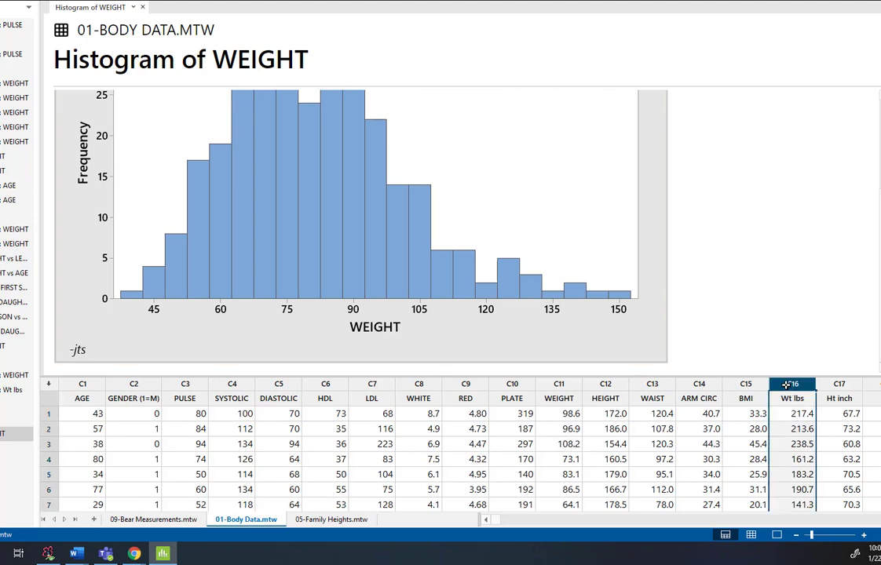
{"action": "left_click_drag", "start_coordinate": [786, 390], "coordinate": [833, 384]}
{"action": "key", "text": "Delete"}
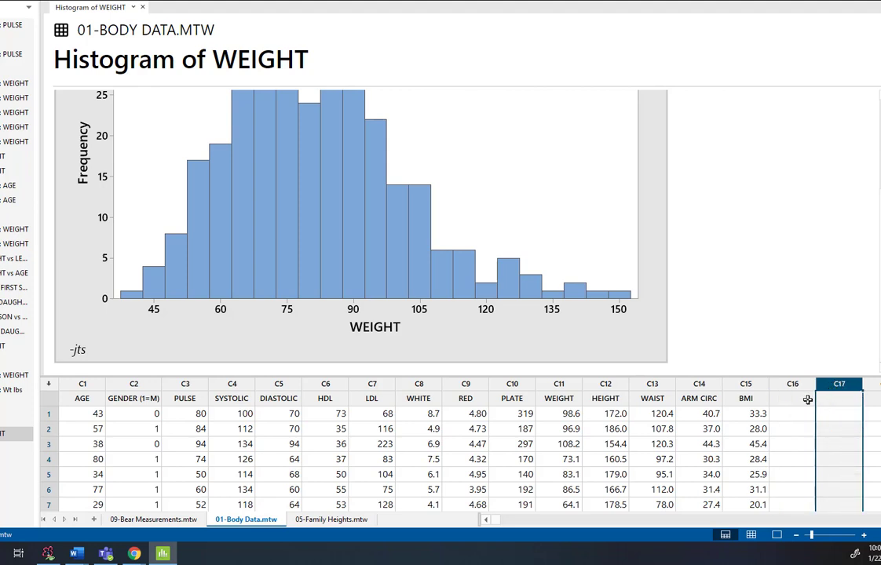
Name the empty worksheet column C17 WT LBS, leaving C16 blank as a spacer.
{"action": "left_click", "coordinate": [799, 398]}
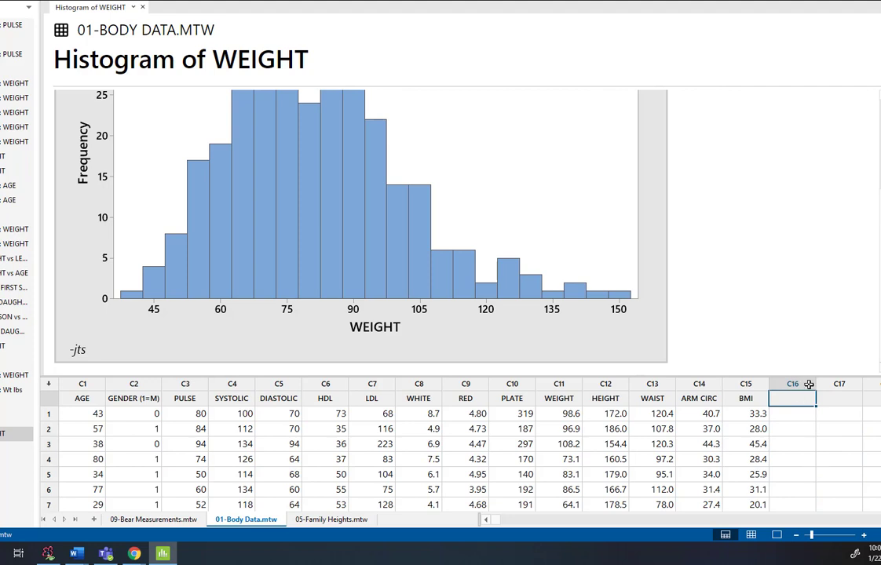
{"action": "left_click", "coordinate": [837, 398]}
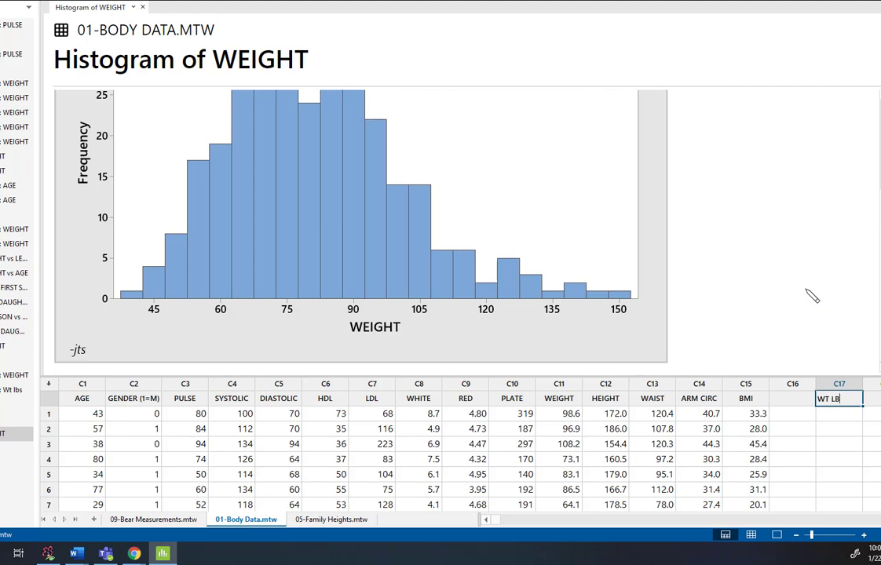
{"action": "type", "text": "S"}
{"action": "left_click", "coordinate": [851, 414]}
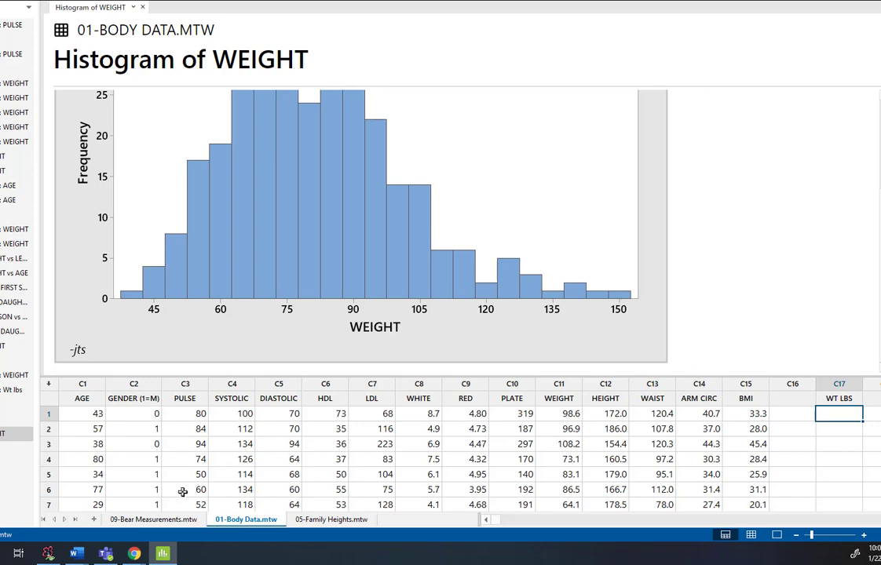
Switch to the handwritten notes and write the conversion 2.2046 lbs ≡ 1 kg below the frequency tables.
{"action": "left_click", "coordinate": [50, 553]}
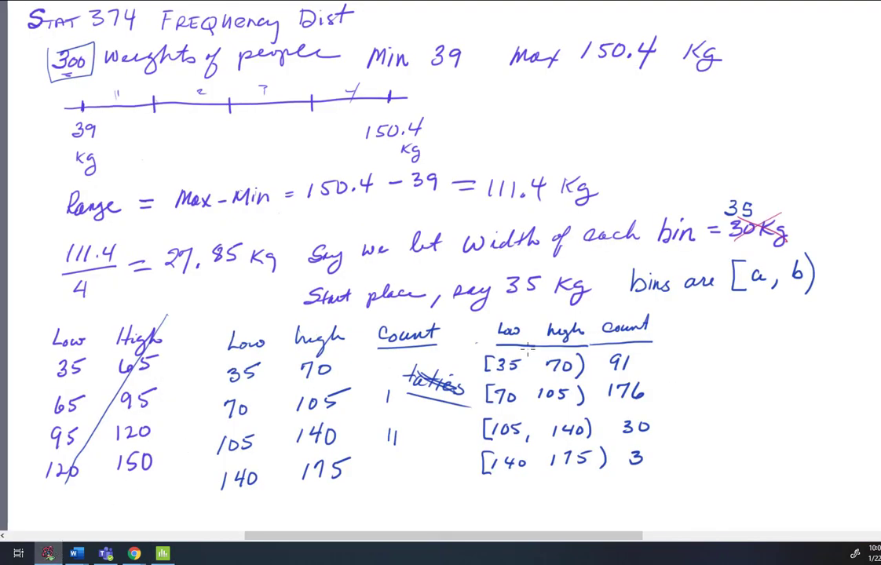
{"action": "scroll", "coordinate": [528, 350], "scroll_direction": "down", "scroll_amount": 3}
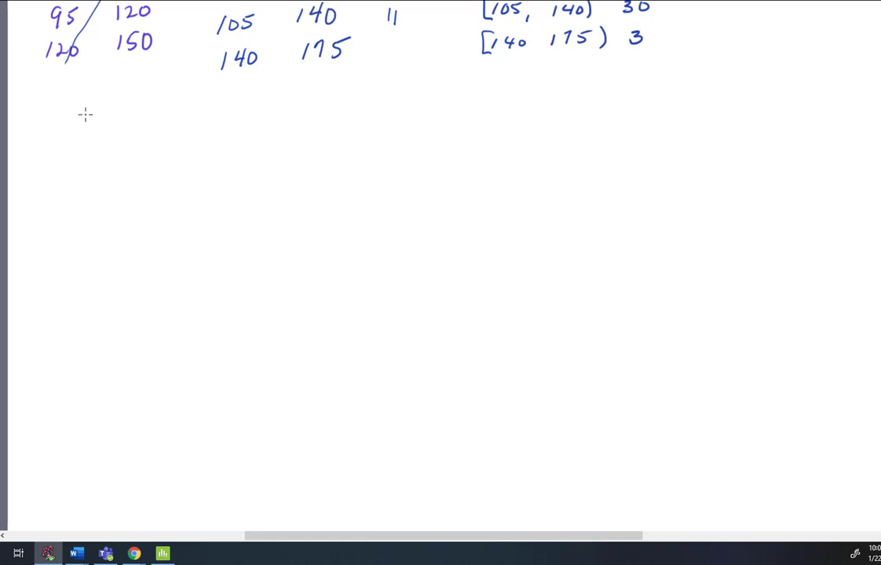
{"action": "mouse_move", "coordinate": [53, 127]}
{"action": "left_mouse_down"}
{"action": "mouse_move", "coordinate": [65, 124]}
{"action": "mouse_move", "coordinate": [72, 142]}
{"action": "mouse_move", "coordinate": [101, 144]}
{"action": "mouse_move", "coordinate": [133, 133]}
{"action": "mouse_move", "coordinate": [203, 142]}
{"action": "mouse_move", "coordinate": [252, 130]}
{"action": "left_mouse_up"}
{"action": "left_click", "coordinate": [76, 142]}
{"action": "mouse_move", "coordinate": [239, 135]}
{"action": "left_mouse_down"}
{"action": "mouse_move", "coordinate": [304, 143]}
{"action": "mouse_move", "coordinate": [300, 154]}
{"action": "left_mouse_up"}
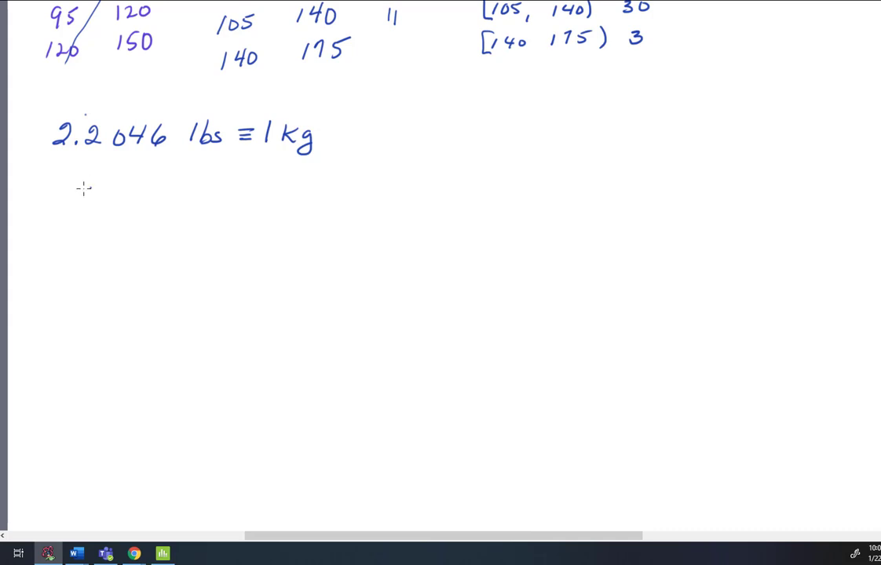
Handwrite the example 50 kg multiplied by the fraction 2.2046 lbs over 1 kg under the conversion factor.
{"action": "mouse_move", "coordinate": [85, 189]}
{"action": "left_mouse_down"}
{"action": "mouse_move", "coordinate": [70, 211]}
{"action": "mouse_move", "coordinate": [97, 195]}
{"action": "mouse_move", "coordinate": [127, 211]}
{"action": "mouse_move", "coordinate": [128, 222]}
{"action": "left_mouse_up"}
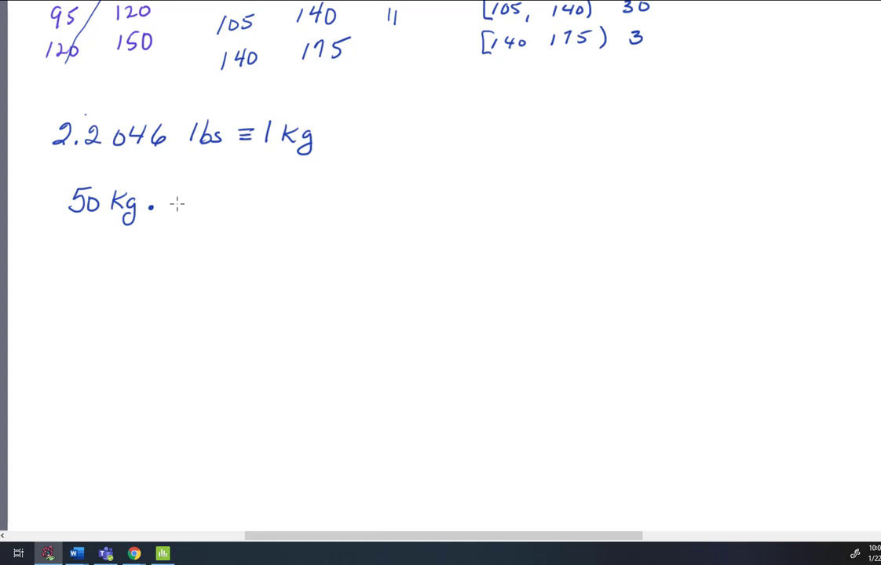
{"action": "left_click_drag", "start_coordinate": [173, 204], "coordinate": [277, 201]}
{"action": "mouse_move", "coordinate": [181, 186]}
{"action": "left_mouse_down"}
{"action": "mouse_move", "coordinate": [195, 196]}
{"action": "mouse_move", "coordinate": [233, 185]}
{"action": "mouse_move", "coordinate": [295, 193]}
{"action": "left_mouse_up"}
{"action": "left_click", "coordinate": [199, 196]}
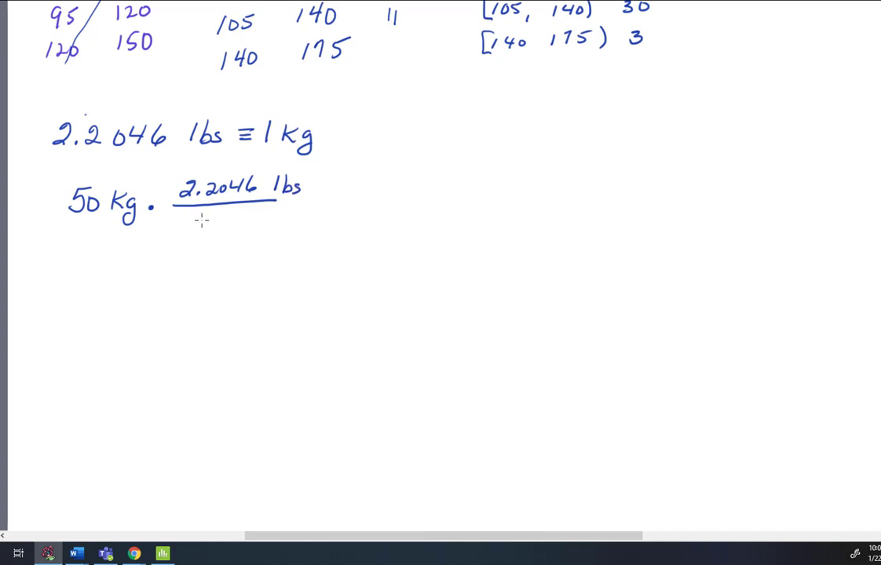
{"action": "mouse_move", "coordinate": [200, 216]}
{"action": "left_mouse_down"}
{"action": "mouse_move", "coordinate": [198, 232]}
{"action": "mouse_move", "coordinate": [233, 229]}
{"action": "mouse_move", "coordinate": [243, 232]}
{"action": "mouse_move", "coordinate": [239, 246]}
{"action": "left_mouse_up"}
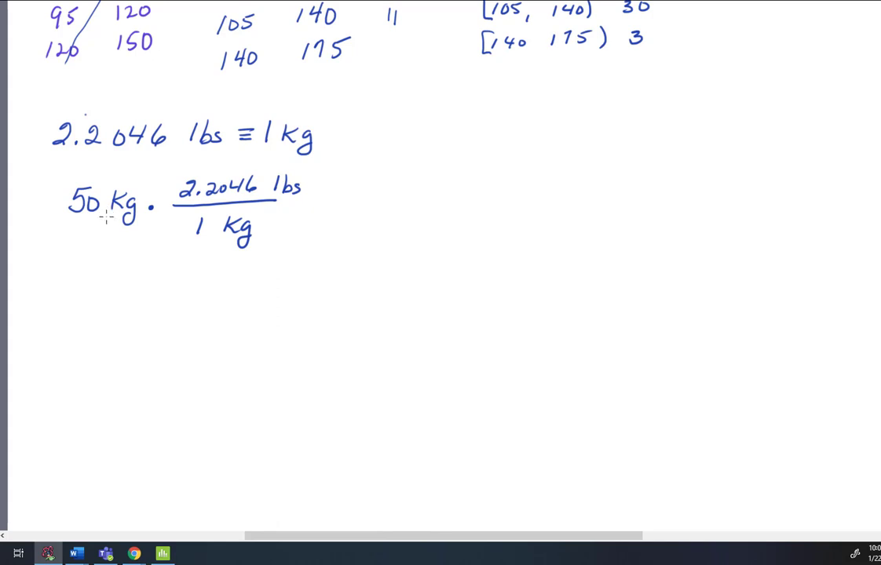
Cross out both kg units, complete the example with = 50(2.2046) lbs, and add the rule Kg → Lbs mult Kg * 2.2046.
{"action": "left_click_drag", "start_coordinate": [101, 224], "coordinate": [151, 185]}
{"action": "left_click_drag", "start_coordinate": [219, 245], "coordinate": [269, 216]}
{"action": "mouse_move", "coordinate": [317, 197]}
{"action": "left_mouse_down"}
{"action": "mouse_move", "coordinate": [336, 203]}
{"action": "mouse_move", "coordinate": [393, 191]}
{"action": "mouse_move", "coordinate": [395, 202]}
{"action": "mouse_move", "coordinate": [441, 201]}
{"action": "mouse_move", "coordinate": [451, 191]}
{"action": "mouse_move", "coordinate": [482, 202]}
{"action": "mouse_move", "coordinate": [537, 199]}
{"action": "left_mouse_up"}
{"action": "left_click", "coordinate": [421, 199]}
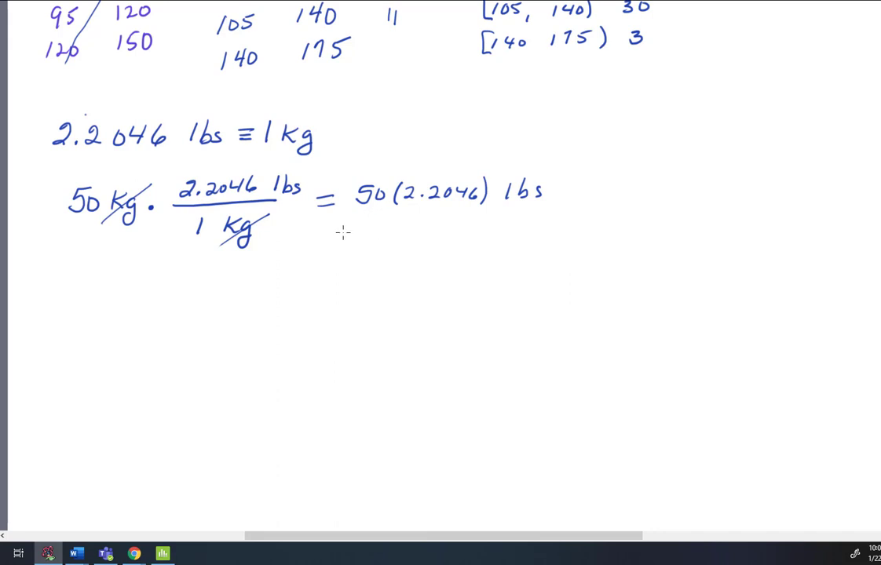
{"action": "mouse_move", "coordinate": [330, 232]}
{"action": "left_mouse_down"}
{"action": "mouse_move", "coordinate": [324, 252]}
{"action": "mouse_move", "coordinate": [343, 256]}
{"action": "mouse_move", "coordinate": [387, 243]}
{"action": "mouse_move", "coordinate": [380, 248]}
{"action": "mouse_move", "coordinate": [506, 244]}
{"action": "mouse_move", "coordinate": [521, 229]}
{"action": "mouse_move", "coordinate": [537, 248]}
{"action": "mouse_move", "coordinate": [558, 252]}
{"action": "mouse_move", "coordinate": [591, 235]}
{"action": "mouse_move", "coordinate": [694, 232]}
{"action": "left_mouse_up"}
{"action": "left_click", "coordinate": [626, 237]}
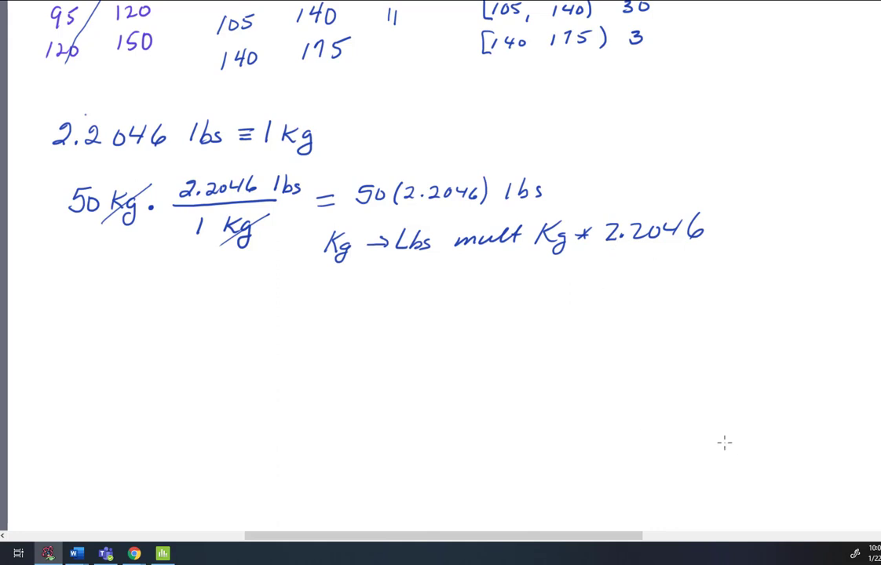
Switch back to Minitab and show only the 01-Body Data worksheet, with the WEIGHT and WT LBS columns in view.
{"action": "left_click", "coordinate": [162, 553]}
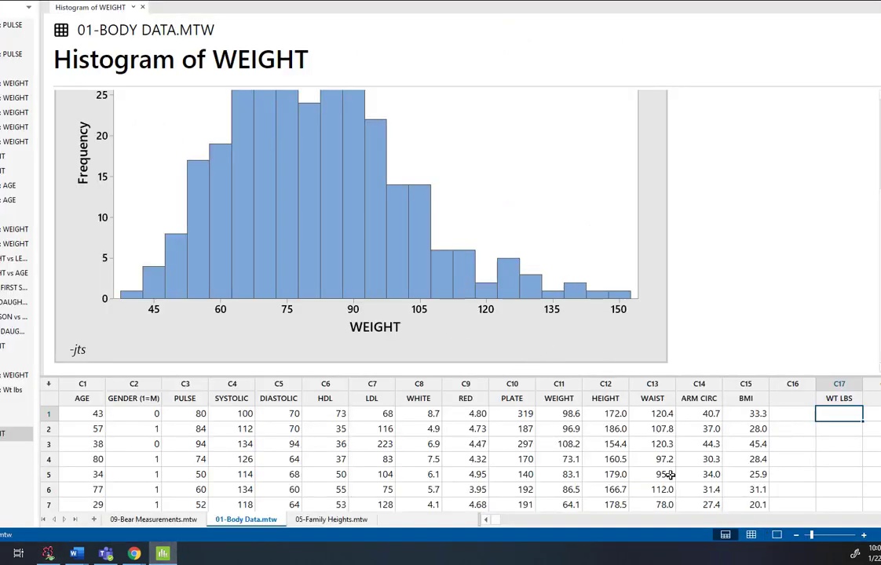
{"action": "left_click", "coordinate": [752, 535]}
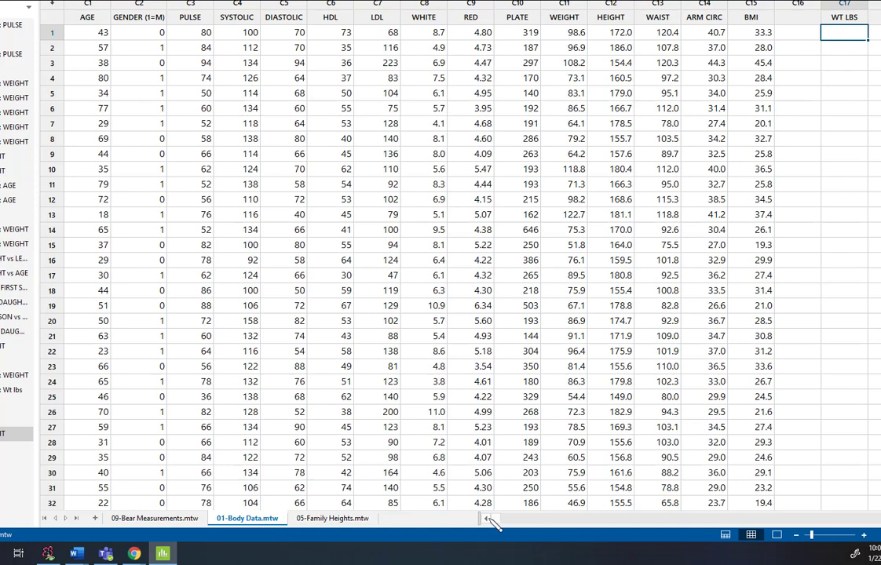
{"action": "left_click_drag", "start_coordinate": [525, 527], "coordinate": [522, 519]}
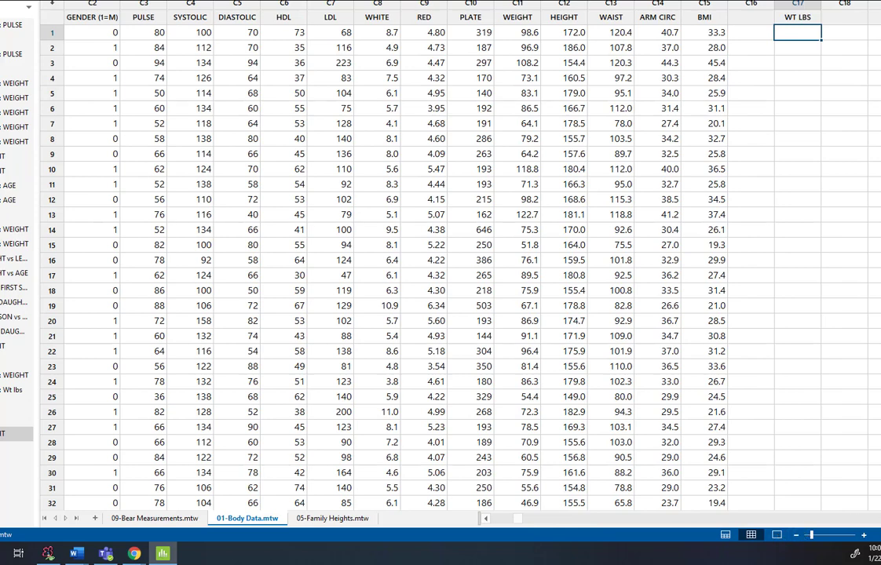
{"action": "scroll", "coordinate": [682, 444], "scroll_direction": "right", "scroll_amount": 7}
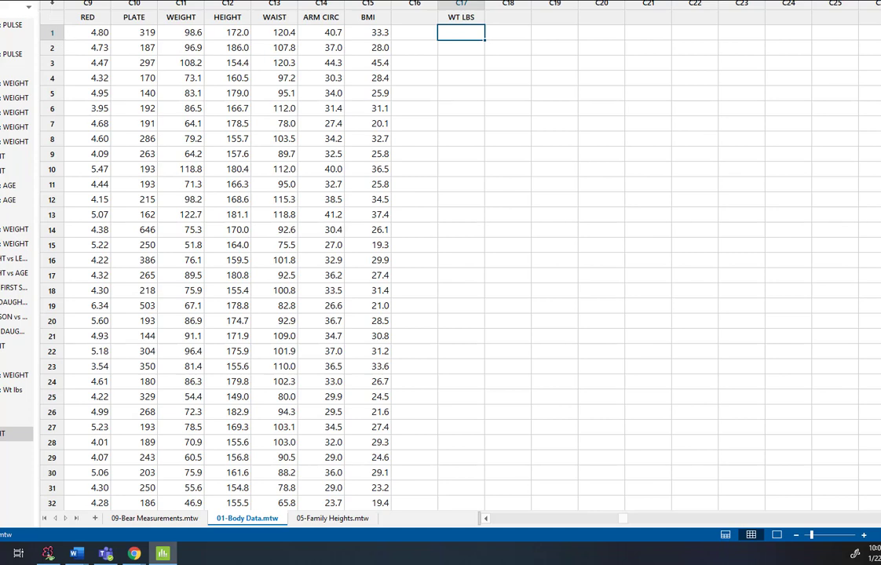
Shrink the Minitab window from full size and reposition it over the notes so the whole window is on screen.
{"action": "left_click", "coordinate": [1, 1]}
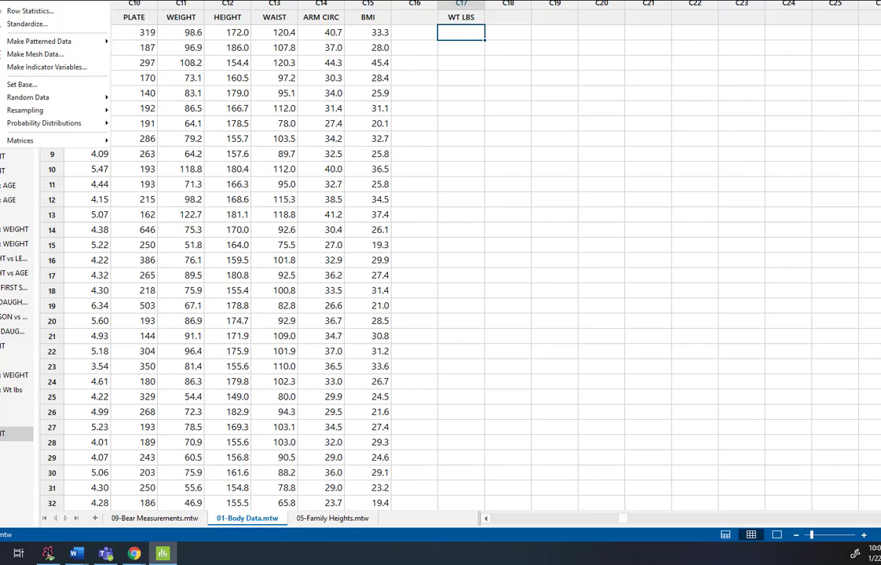
{"action": "left_click", "coordinate": [88, 1]}
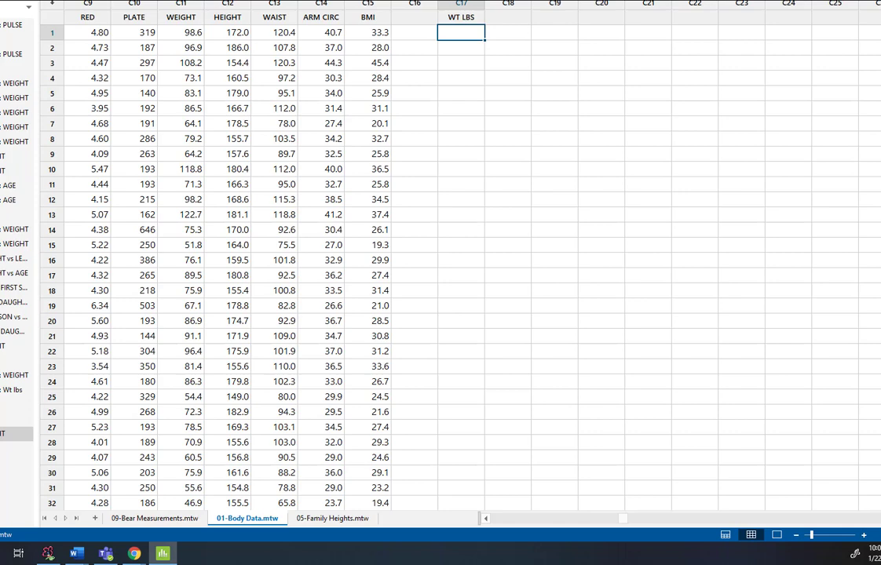
{"action": "left_click", "coordinate": [880, 0]}
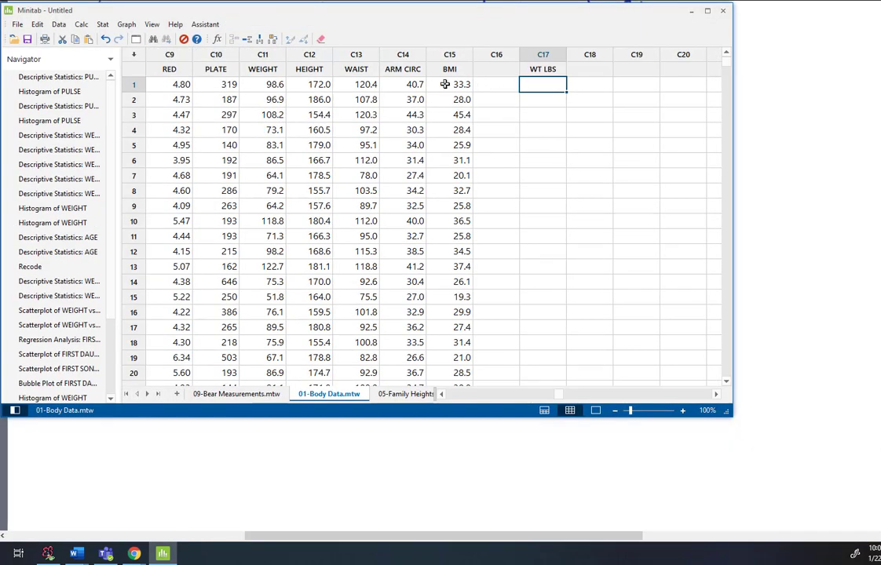
{"action": "left_click_drag", "start_coordinate": [386, 16], "coordinate": [434, 57]}
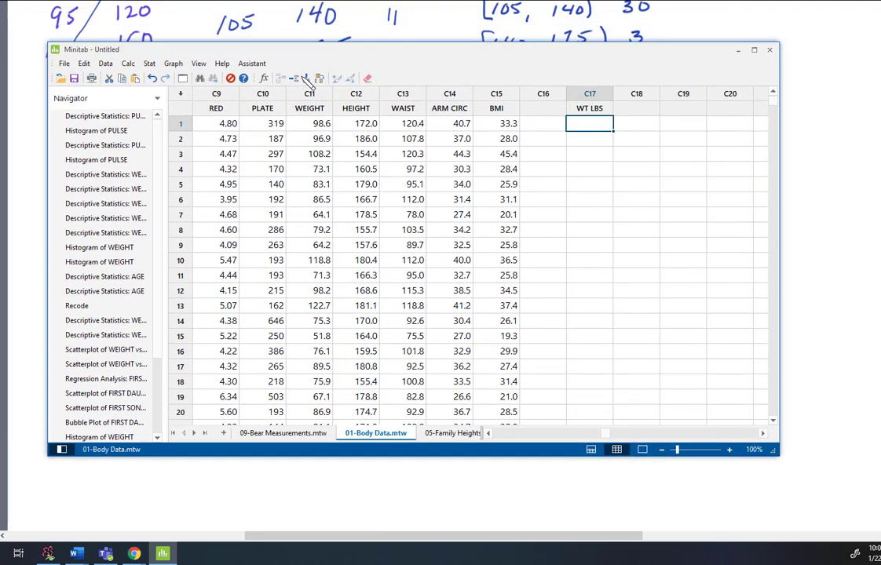
Open the Calculator, clear its previous result variable and expression, and set C17 WT LBS as the column storing the result.
{"action": "left_click", "coordinate": [128, 63]}
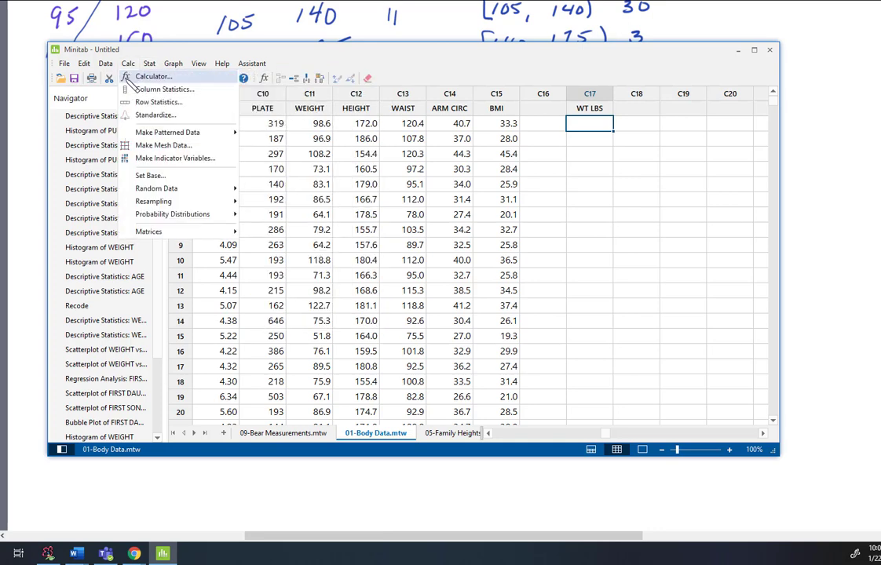
{"action": "left_click", "coordinate": [127, 78]}
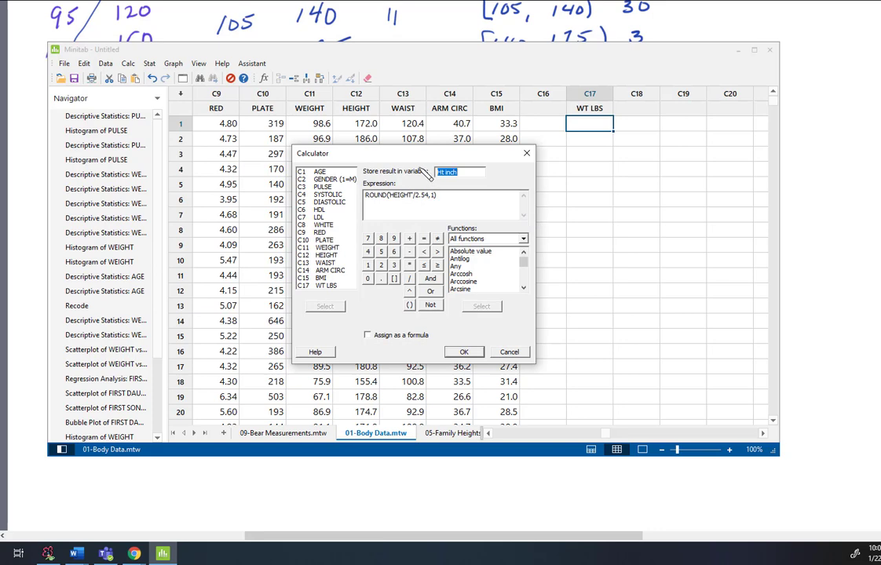
{"action": "left_click_drag", "start_coordinate": [386, 158], "coordinate": [165, 77]}
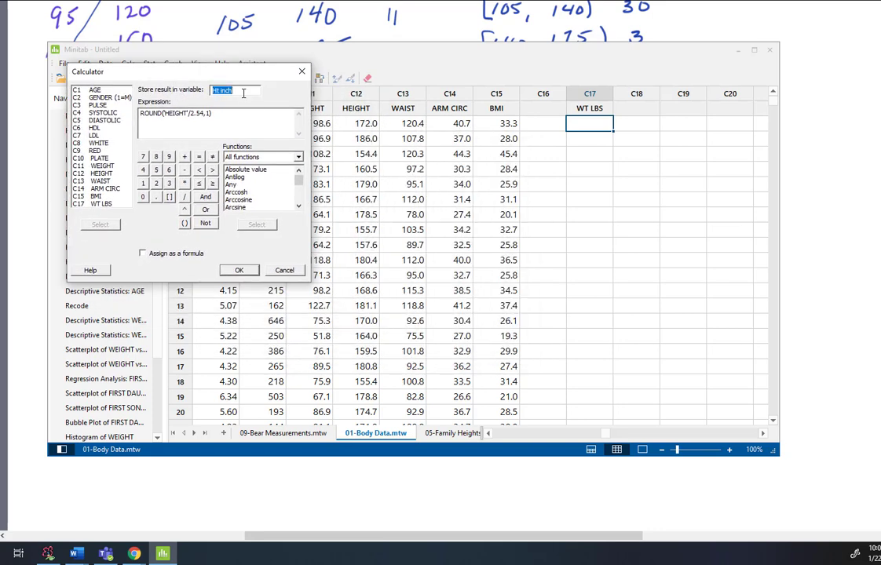
{"action": "key", "text": "BackSpace"}
{"action": "left_click_drag", "start_coordinate": [223, 114], "coordinate": [139, 114]}
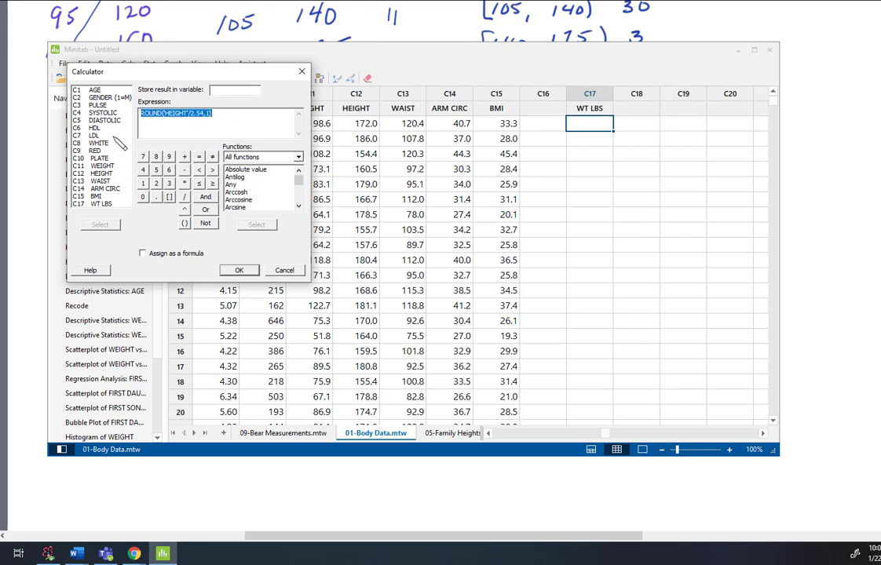
{"action": "key", "text": "BackSpace"}
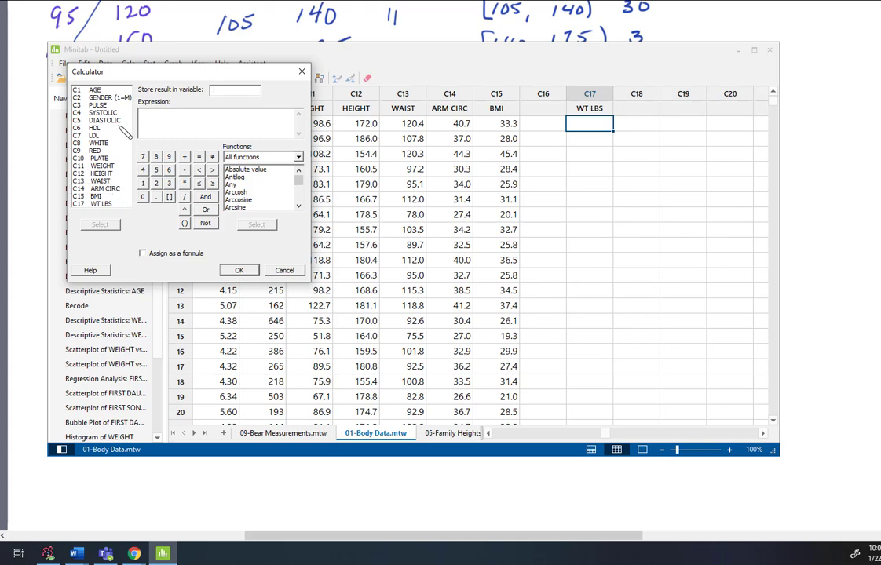
{"action": "left_click", "coordinate": [98, 203]}
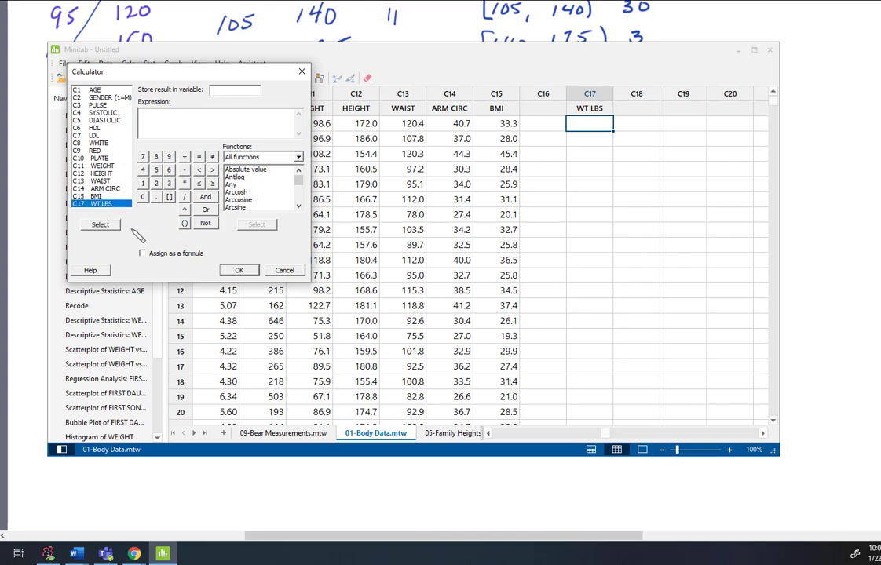
{"action": "left_click", "coordinate": [101, 225]}
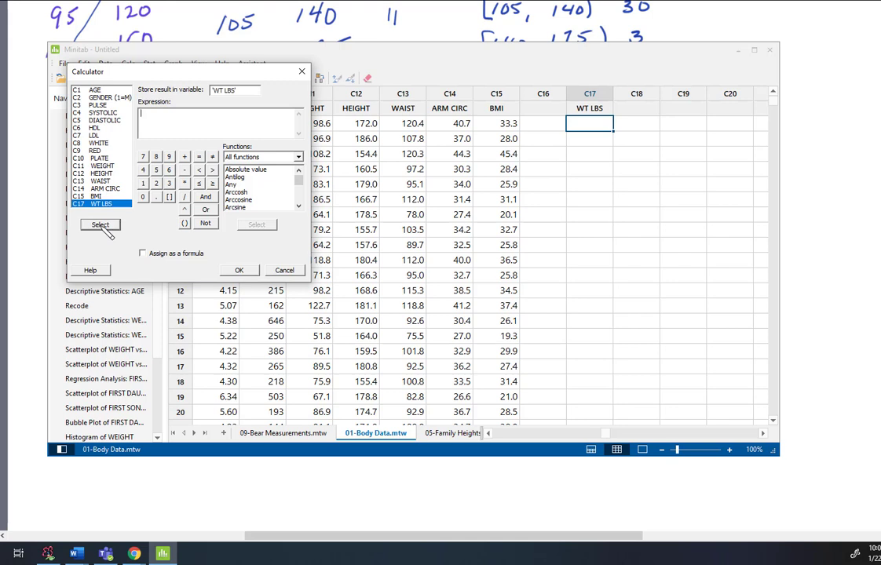
Enter the expression 'WEIGHT'*2.2046 and run the calculation to fill WT LBS.
{"action": "left_click", "coordinate": [188, 125]}
{"action": "double_click", "coordinate": [104, 166]}
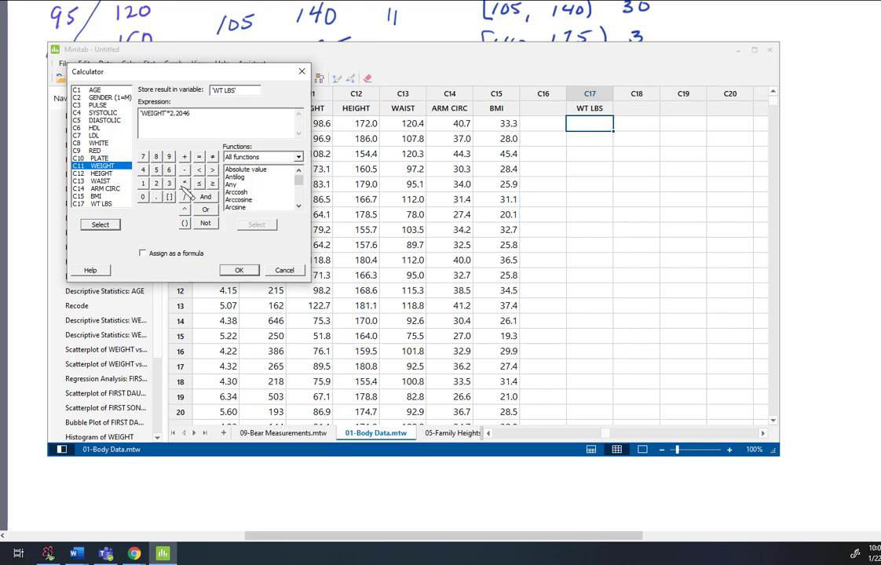
{"action": "left_click", "coordinate": [241, 269]}
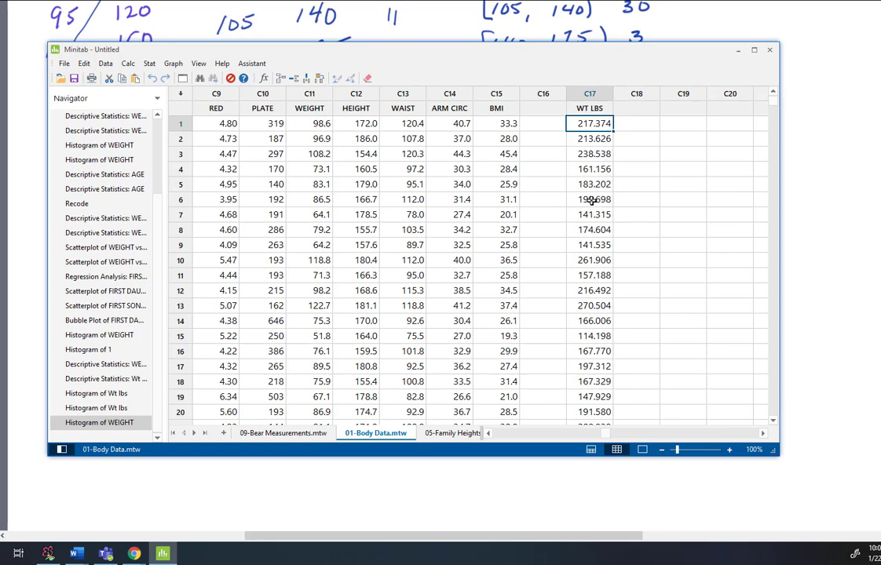
Reopen the Calculator and replace the WT LBS expression with the Round function template.
{"action": "left_click", "coordinate": [127, 63]}
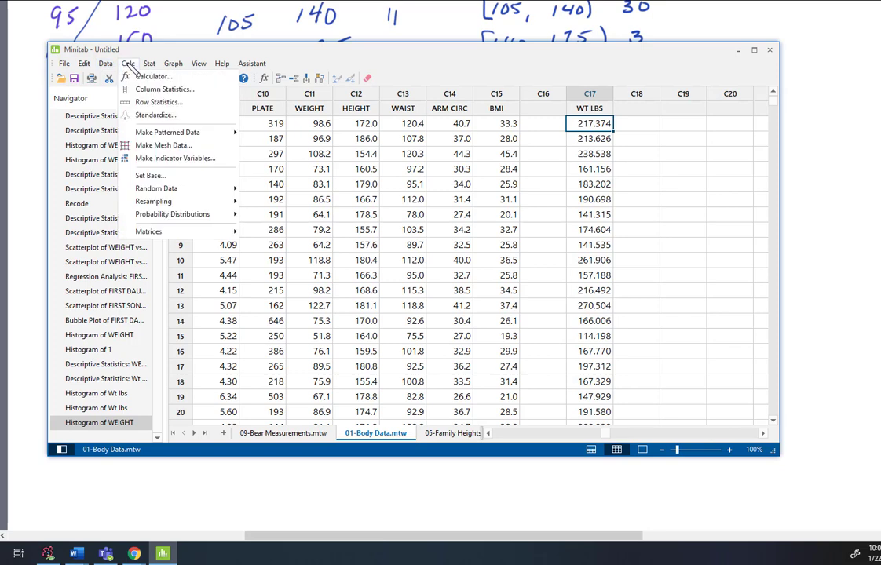
{"action": "left_click", "coordinate": [153, 76]}
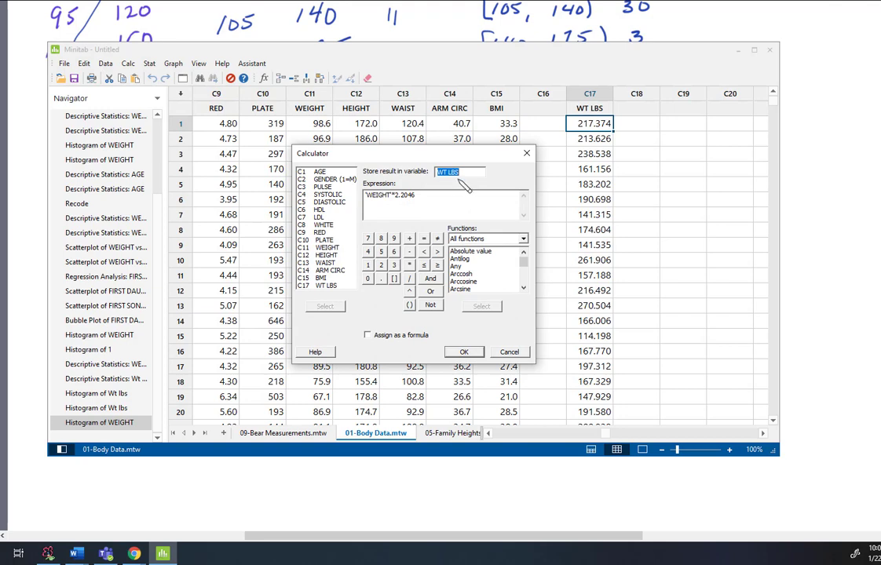
{"action": "left_click_drag", "start_coordinate": [417, 199], "coordinate": [336, 197]}
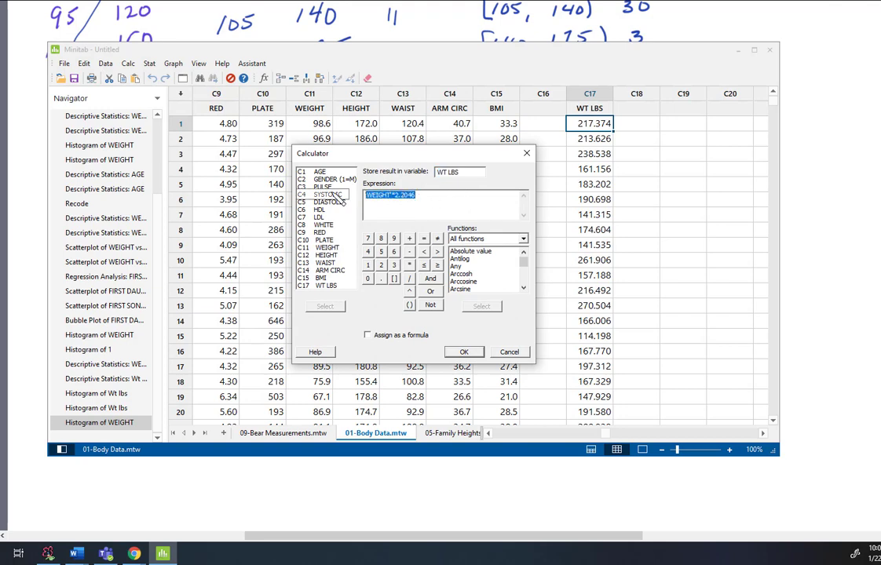
{"action": "key", "text": "Delete"}
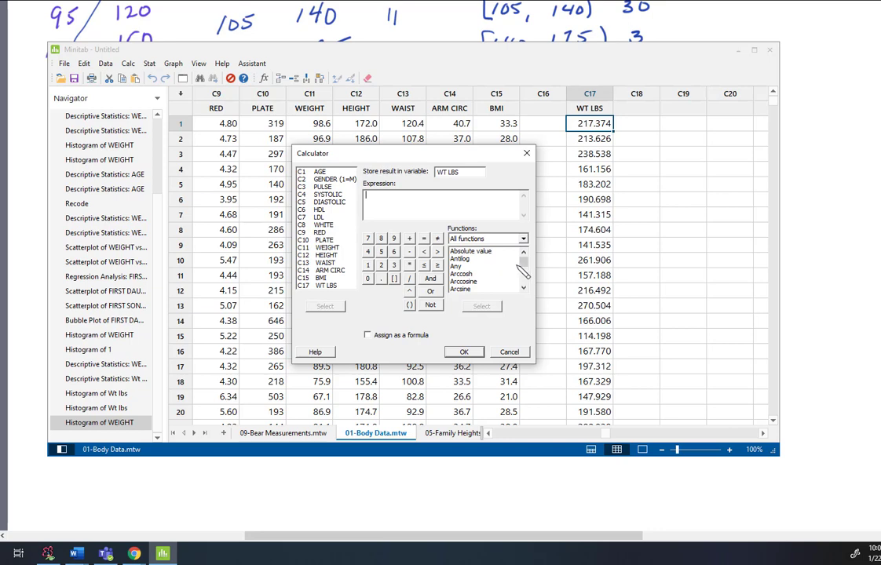
{"action": "left_click_drag", "start_coordinate": [520, 262], "coordinate": [527, 280]}
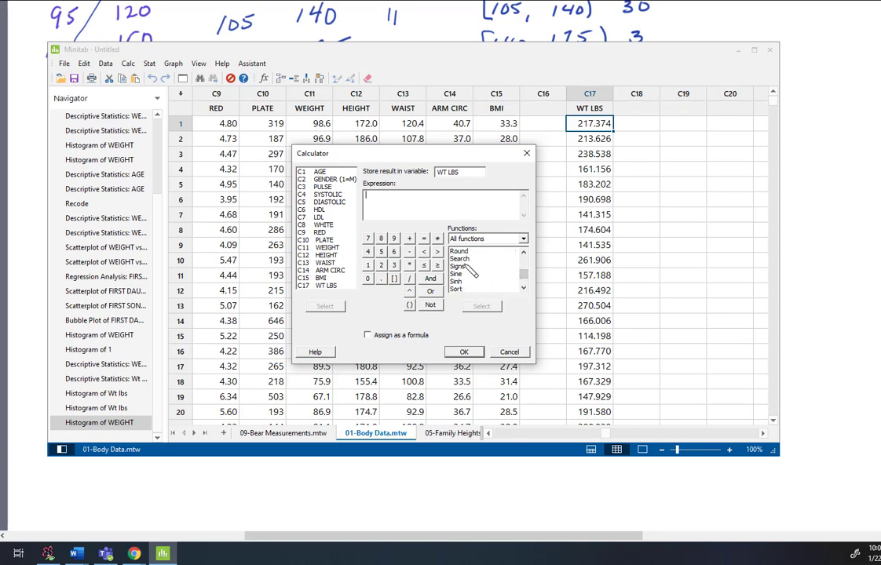
{"action": "scroll", "coordinate": [464, 265], "scroll_direction": "up", "scroll_amount": 1}
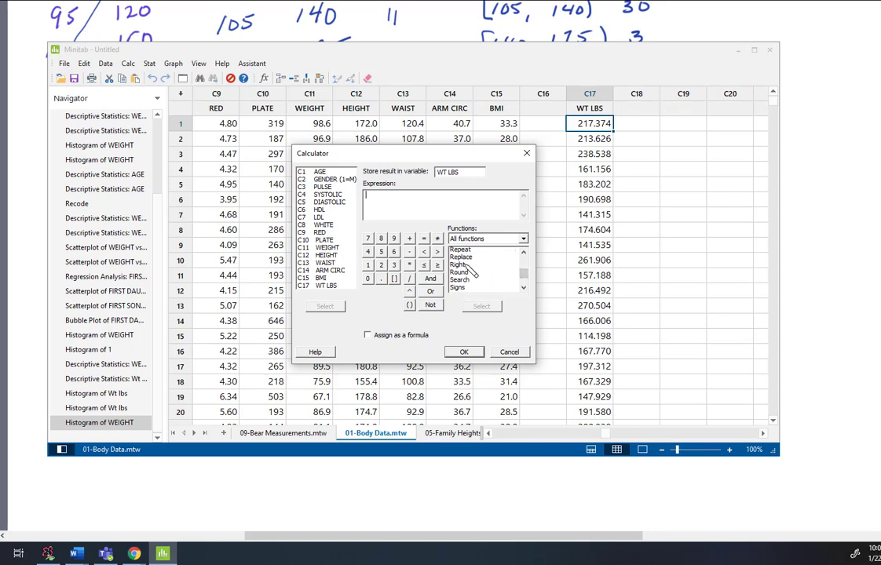
{"action": "left_click", "coordinate": [463, 274]}
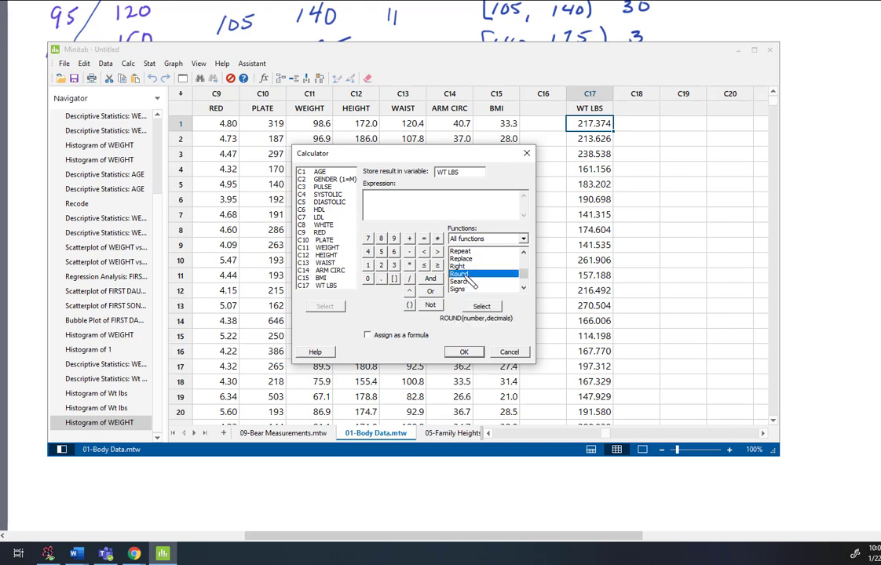
{"action": "left_click", "coordinate": [486, 307]}
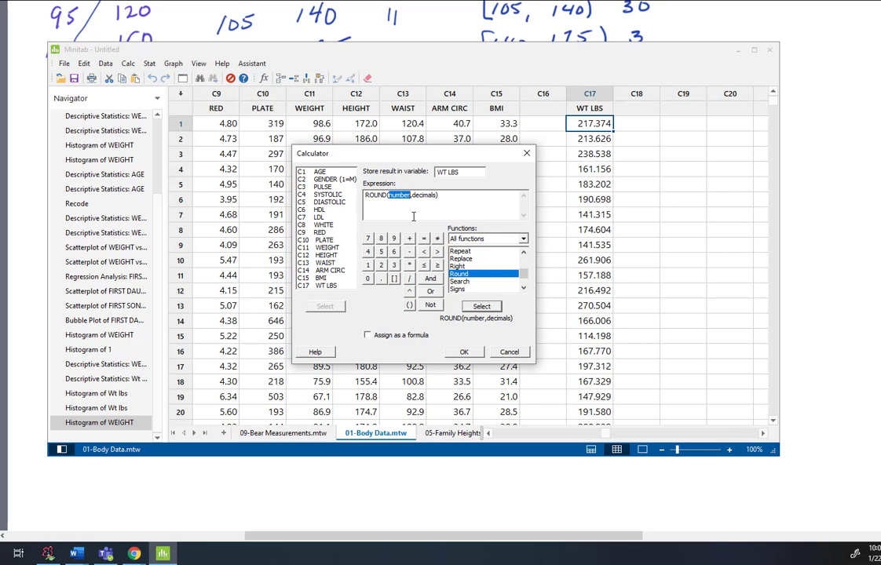
Fill the number argument of the ROUND function with 'WEIGHT'*2.2046.
{"action": "double_click", "coordinate": [327, 247]}
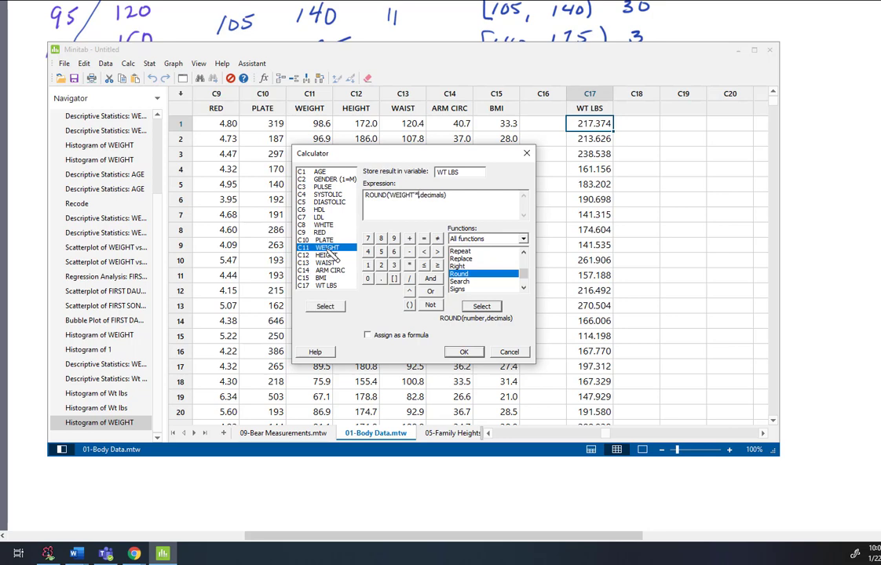
{"action": "type", "text": "*2.2046"}
Set the ROUND function's decimals argument to 1 and run the calculation to update WT LBS.
{"action": "double_click", "coordinate": [443, 195]}
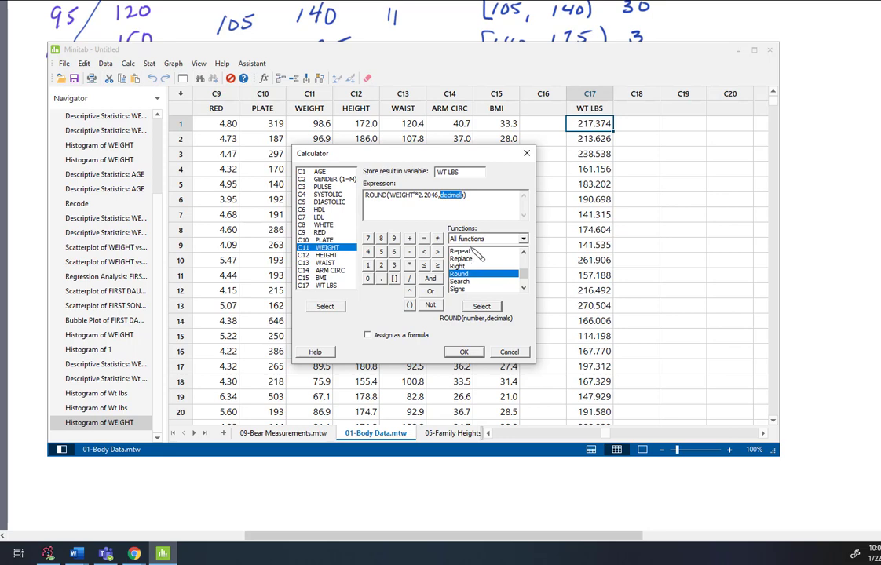
{"action": "type", "text": "1"}
{"action": "key", "text": "BackSpace"}
{"action": "type", "text": "1"}
{"action": "type", "text": ")"}
{"action": "left_click", "coordinate": [464, 352]}
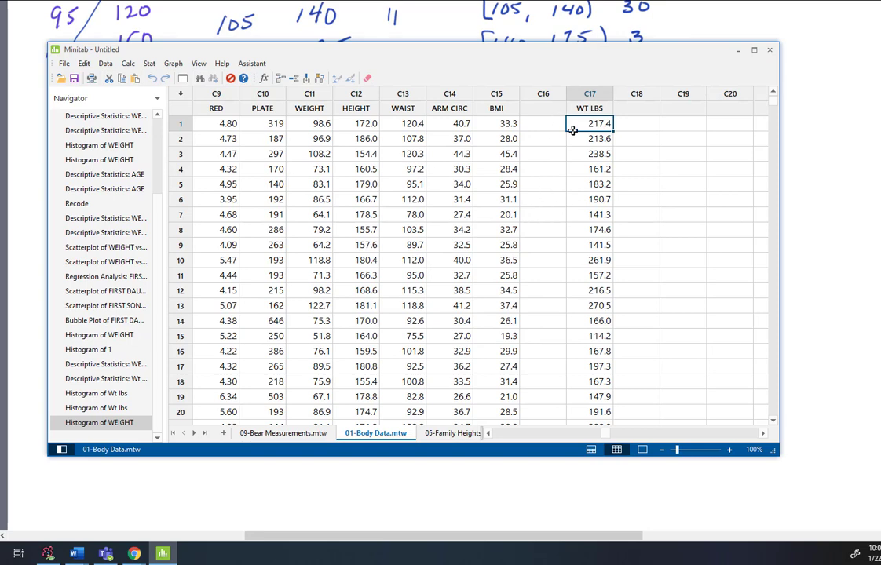